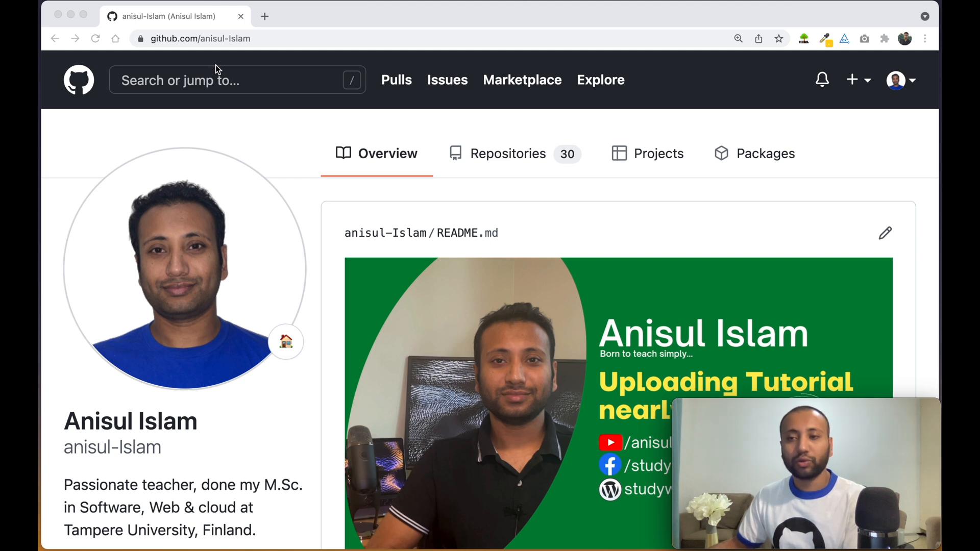
Open the Create a new repository form from the header's + menu and scroll through it
{"action": "left_click", "coordinate": [870, 87]}
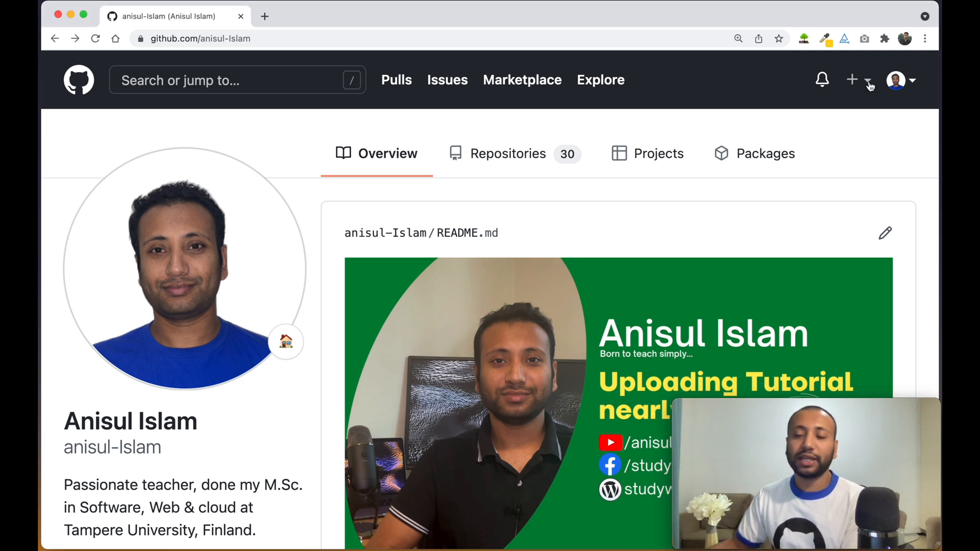
{"action": "left_click", "coordinate": [861, 84]}
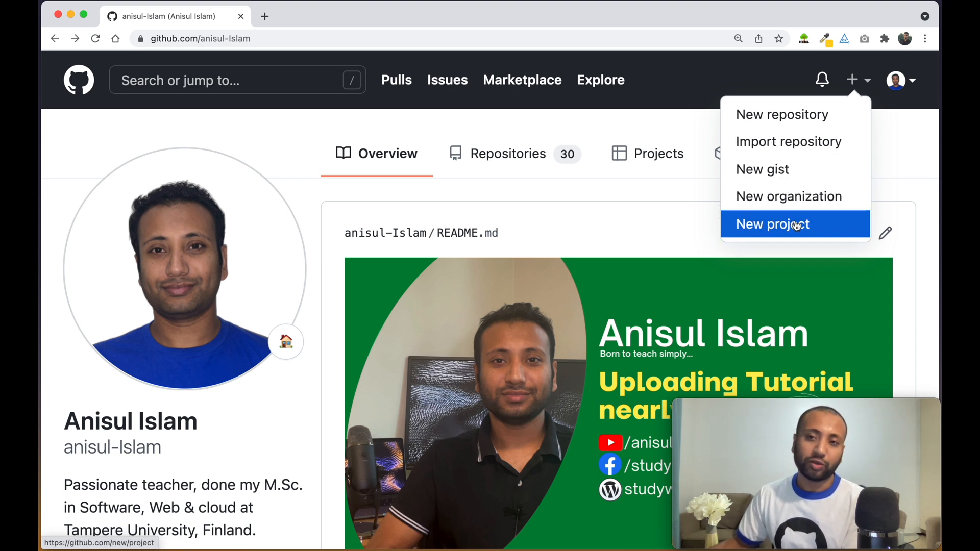
{"action": "left_click", "coordinate": [790, 119]}
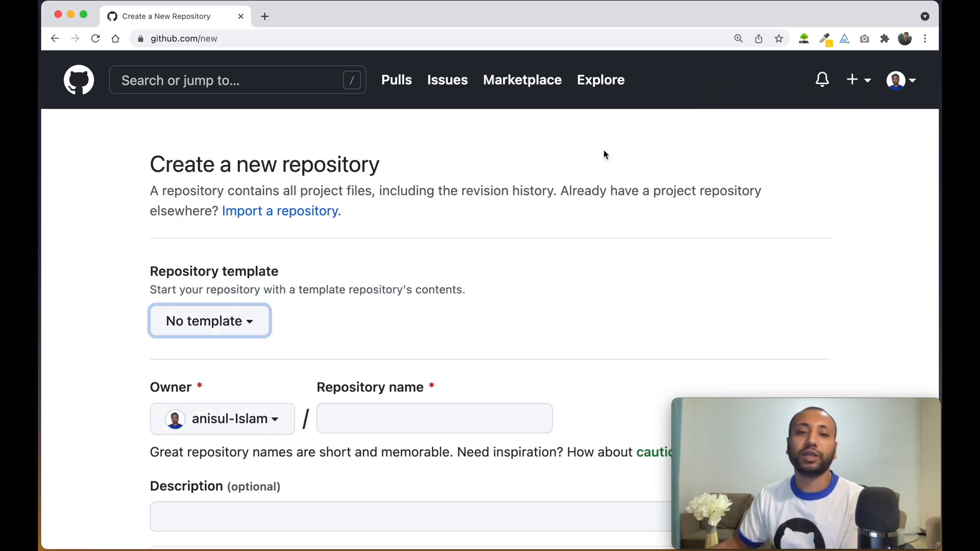
{"action": "scroll", "coordinate": [413, 245], "scroll_direction": "down", "scroll_amount": 3}
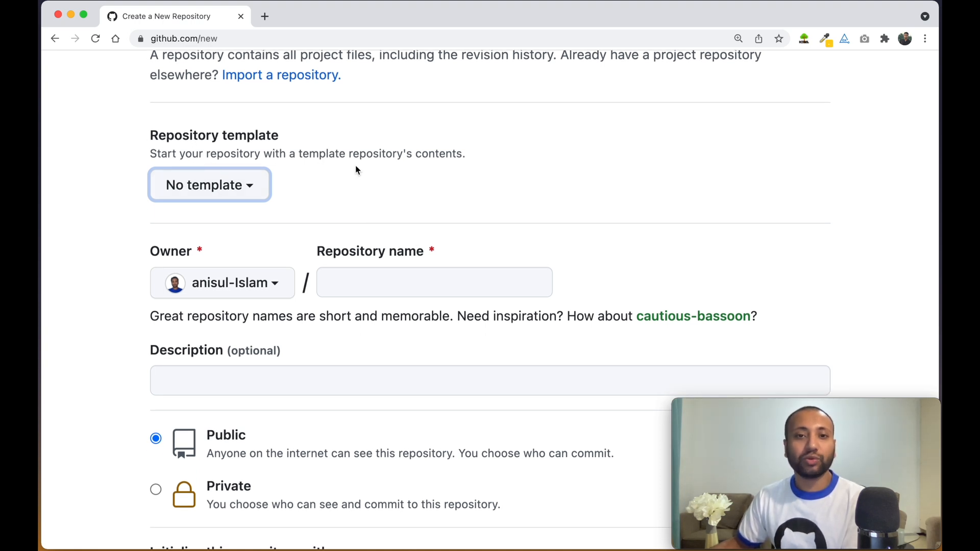
{"action": "scroll", "coordinate": [471, 188], "scroll_direction": "down", "scroll_amount": 3}
{"action": "scroll", "coordinate": [472, 190], "scroll_direction": "down", "scroll_amount": 1}
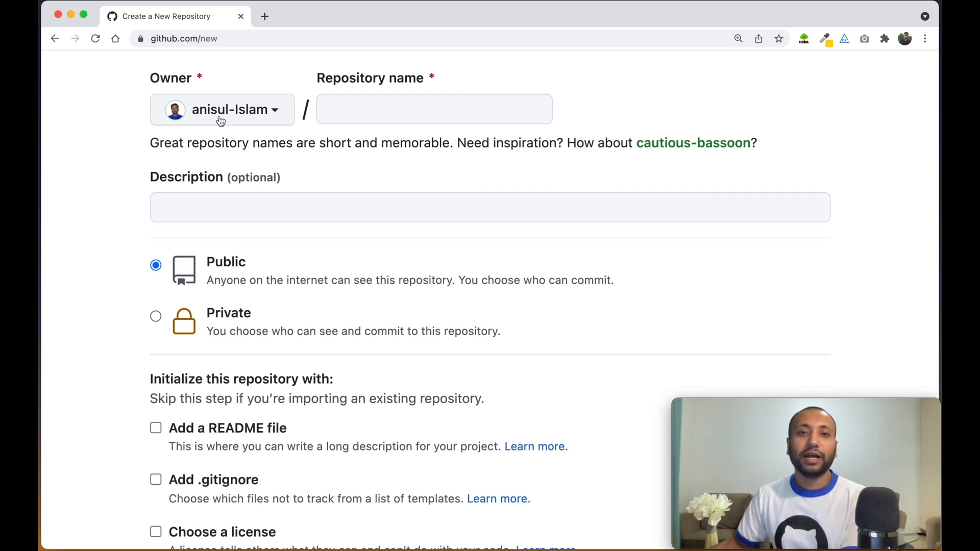
Name the repository life-story, replacing the space with a hyphen
{"action": "left_click", "coordinate": [360, 118]}
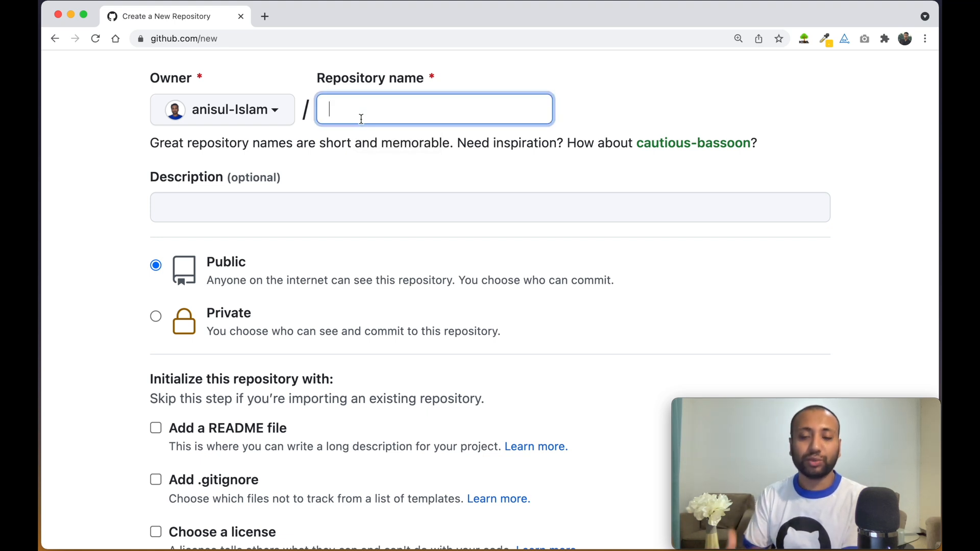
{"action": "type", "text": "life st"}
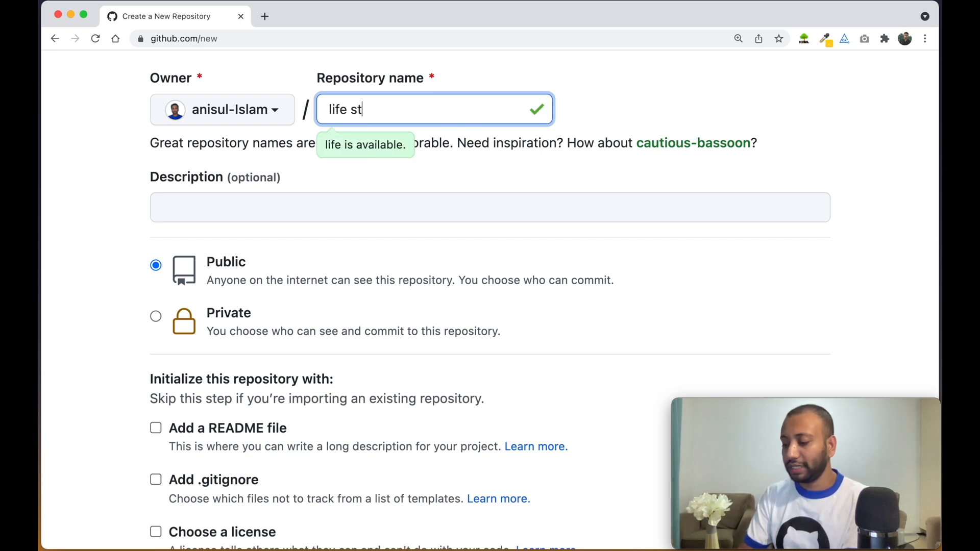
{"action": "type", "text": "ory"}
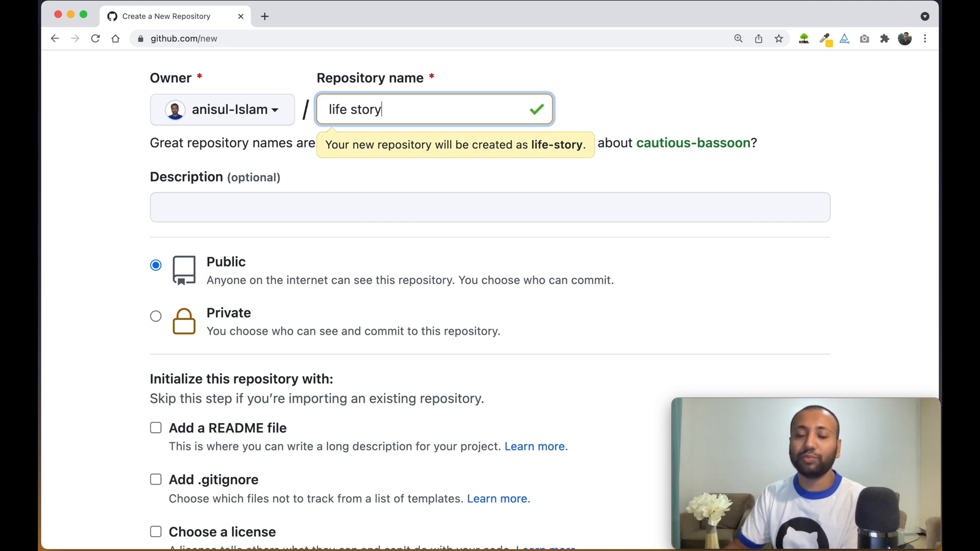
{"action": "left_click", "coordinate": [354, 110]}
{"action": "key", "text": "BackSpace"}
{"action": "type", "text": "-"}
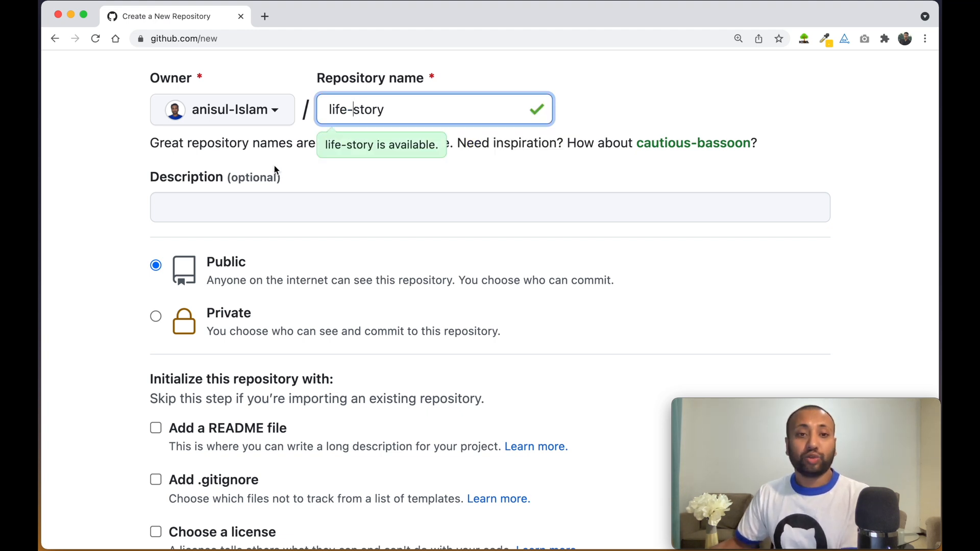
Add the description 'this repo contains my life story.'
{"action": "left_click", "coordinate": [244, 211]}
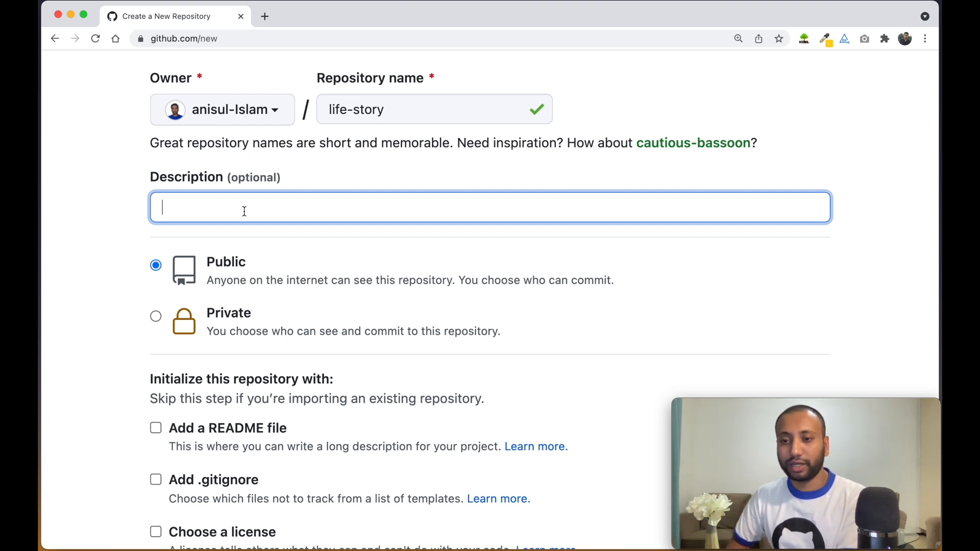
{"action": "type", "text": "this "}
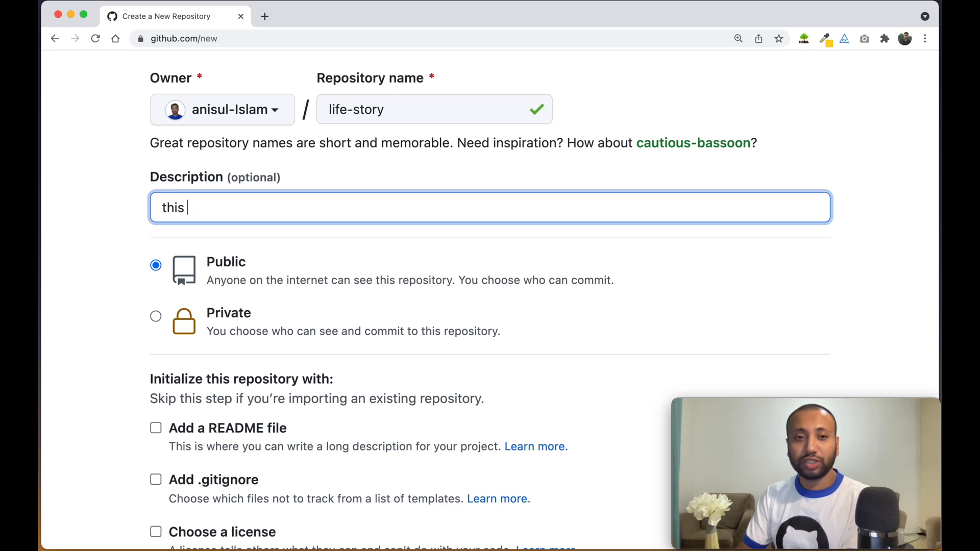
{"action": "type", "text": "repo "}
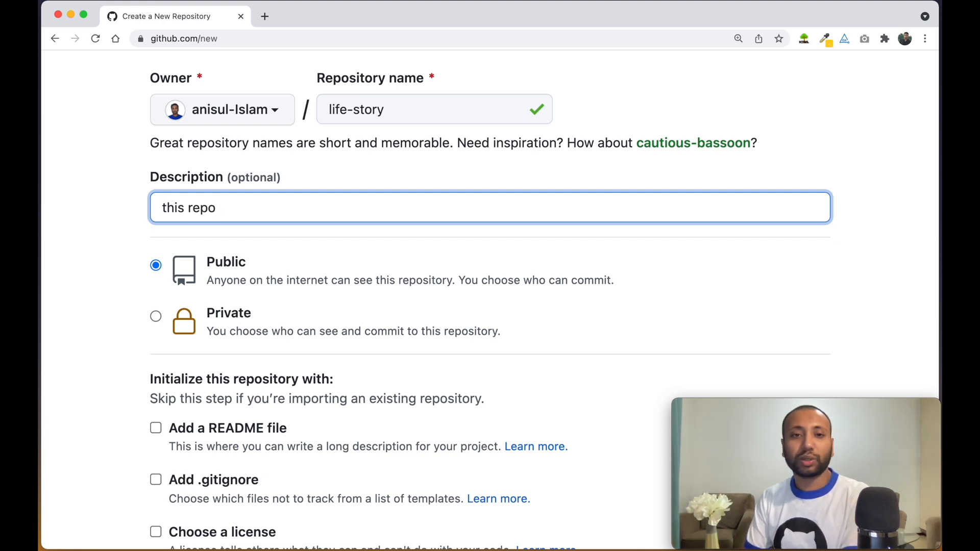
{"action": "type", "text": "c"}
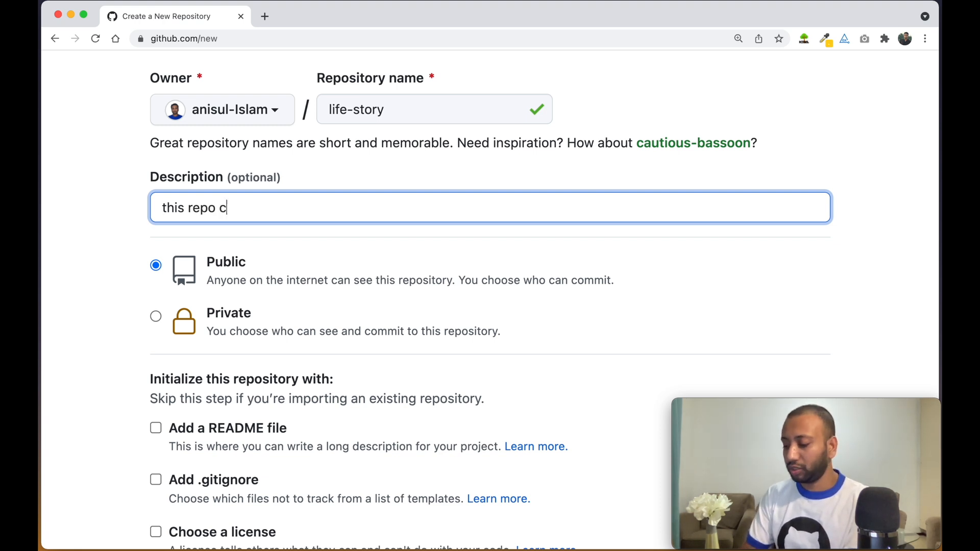
{"action": "type", "text": "ontains my "}
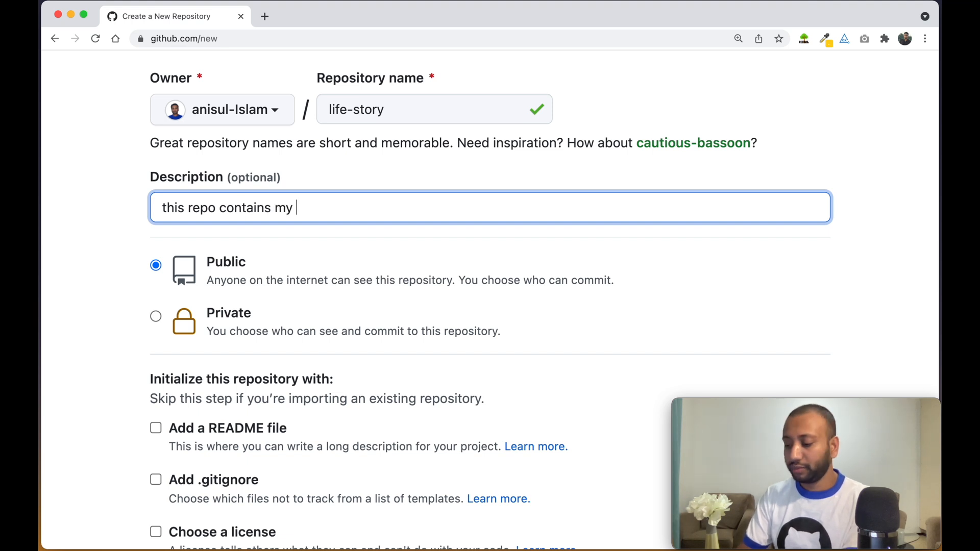
{"action": "type", "text": "life story"}
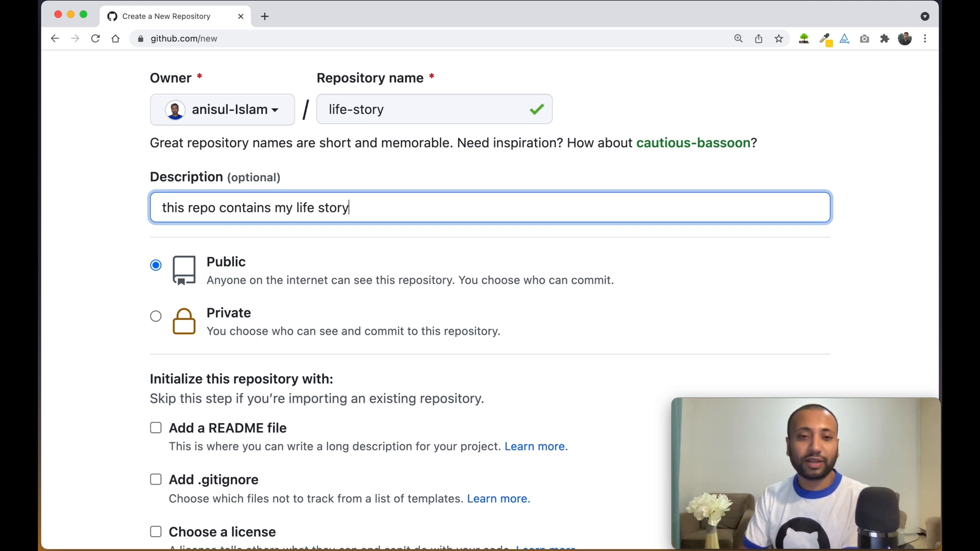
{"action": "type", "text": "."}
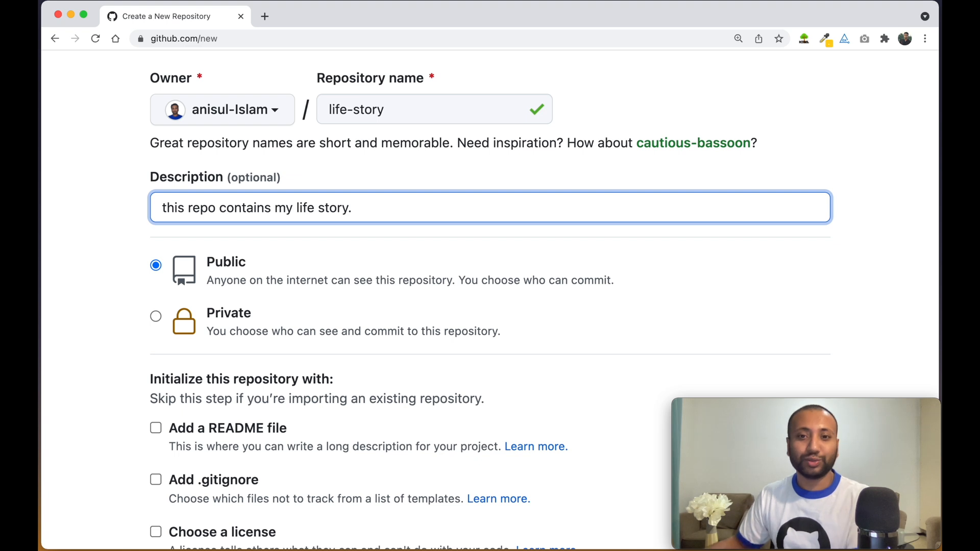
{"action": "scroll", "coordinate": [240, 305], "scroll_direction": "down", "scroll_amount": 2}
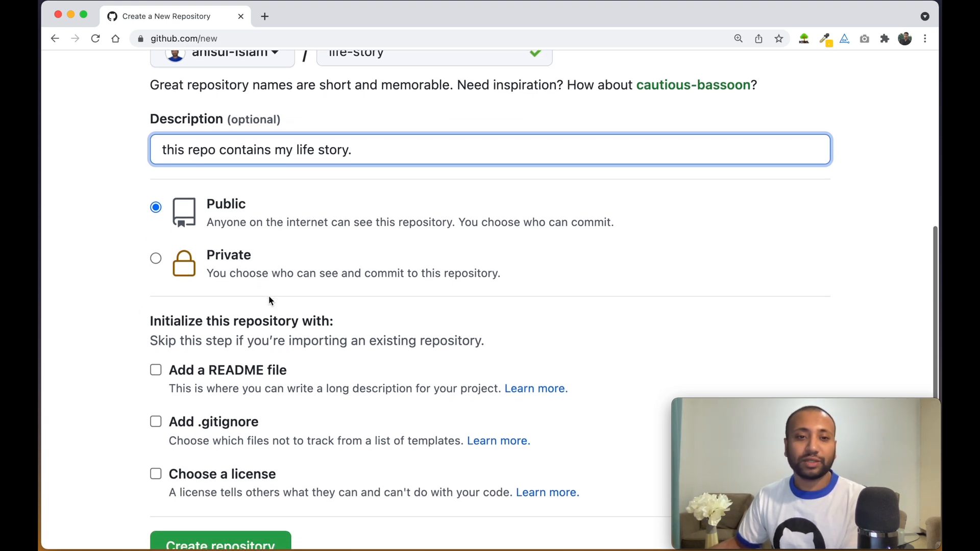
{"action": "scroll", "coordinate": [170, 209], "scroll_direction": "down", "scroll_amount": 2}
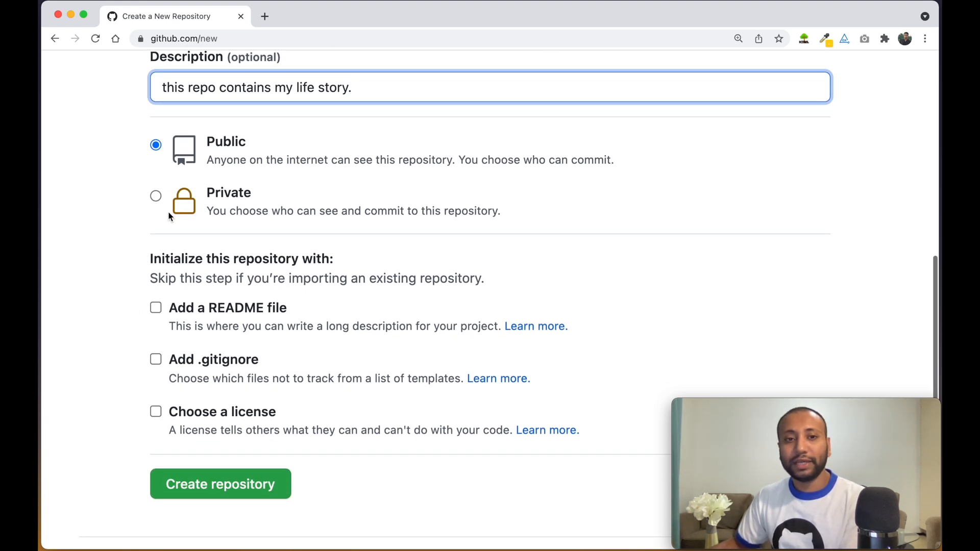
{"action": "left_click", "coordinate": [157, 196]}
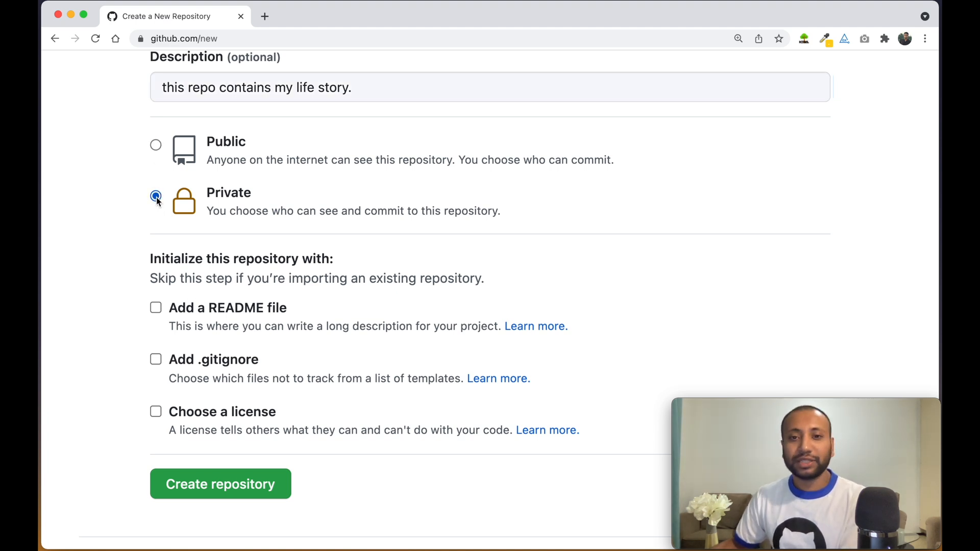
{"action": "left_click", "coordinate": [156, 146]}
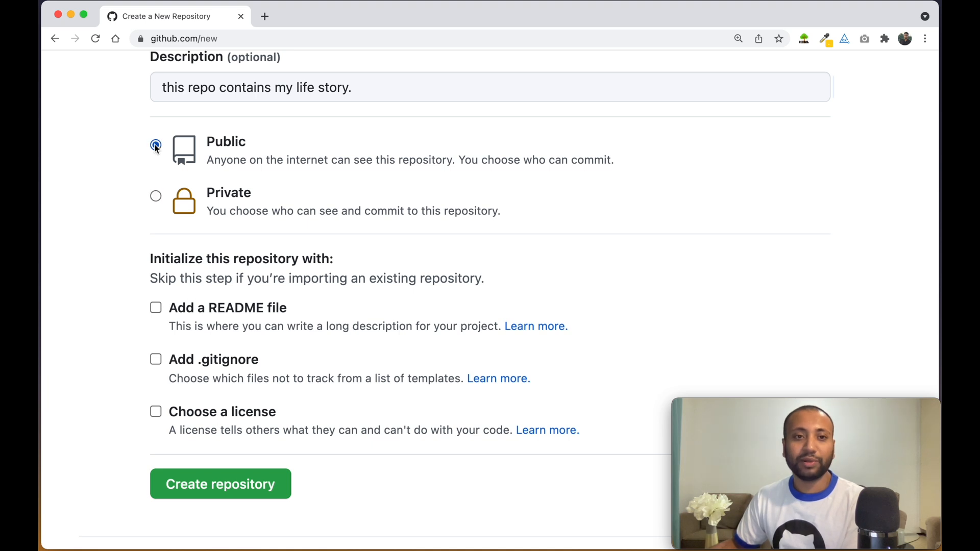
{"action": "scroll", "coordinate": [239, 240], "scroll_direction": "down", "scroll_amount": 3}
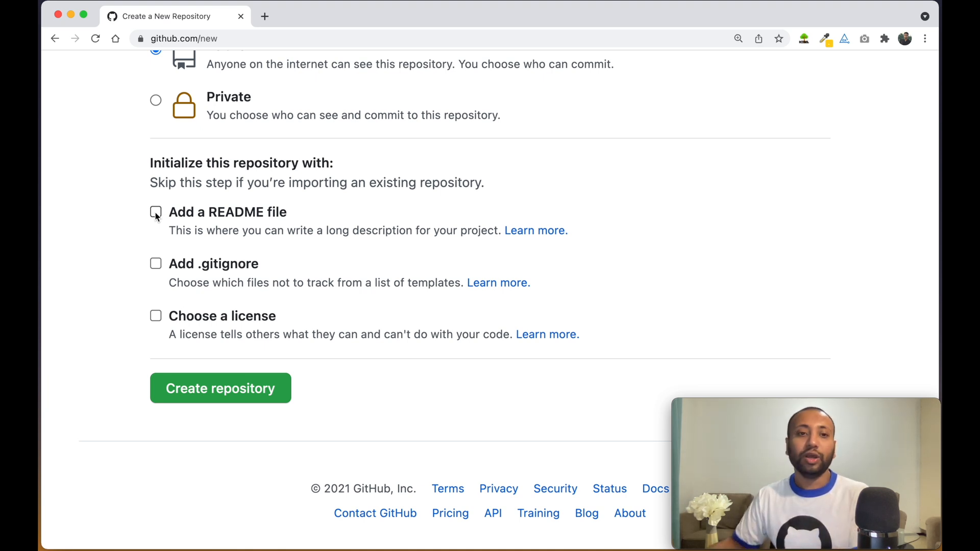
Turn on the README file, then try a node .gitignore template and drop it
{"action": "left_click", "coordinate": [156, 213]}
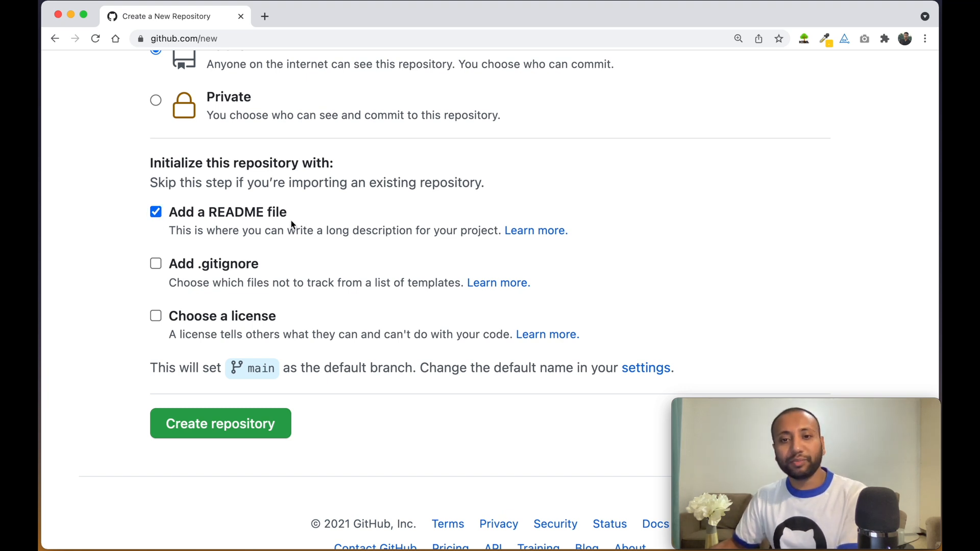
{"action": "scroll", "coordinate": [272, 225], "scroll_direction": "down", "scroll_amount": 2}
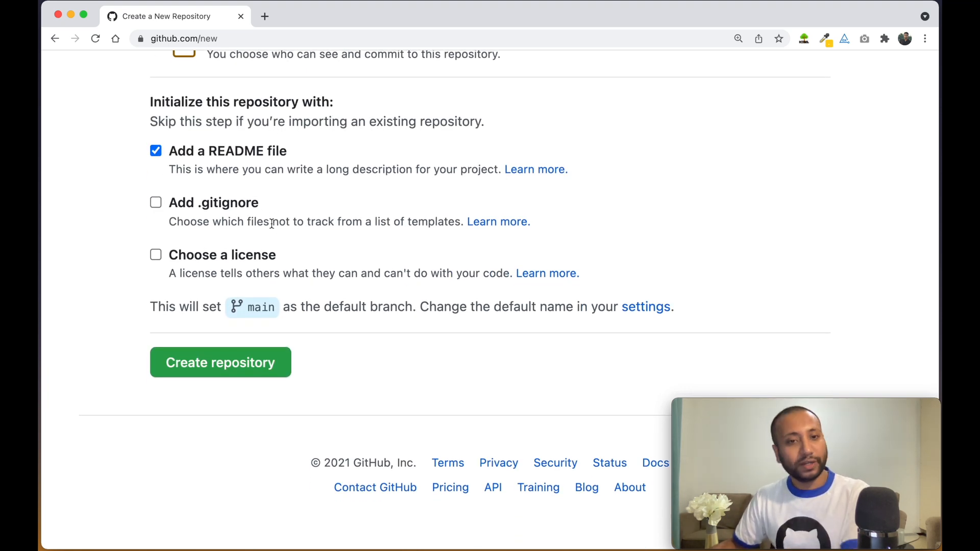
{"action": "scroll", "coordinate": [217, 213], "scroll_direction": "down", "scroll_amount": 1}
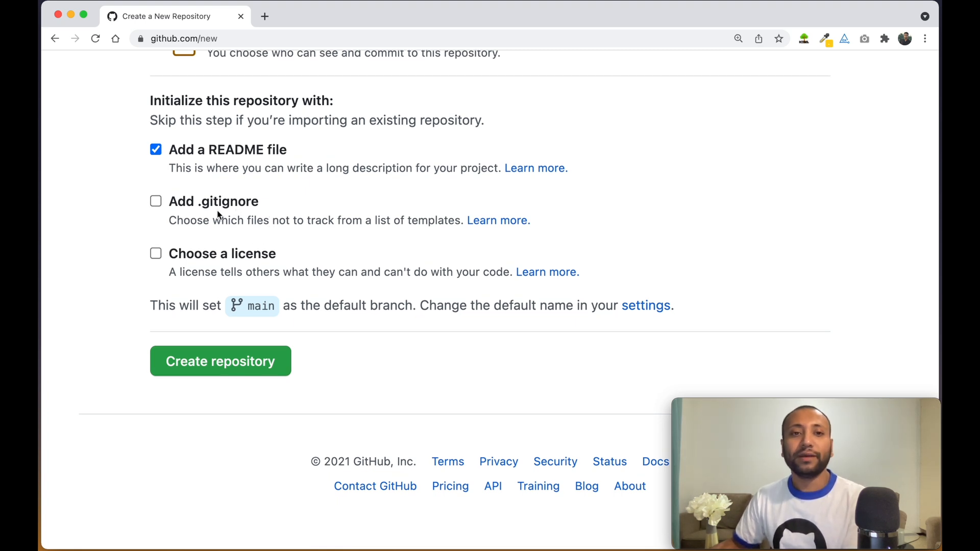
{"action": "left_click", "coordinate": [157, 203]}
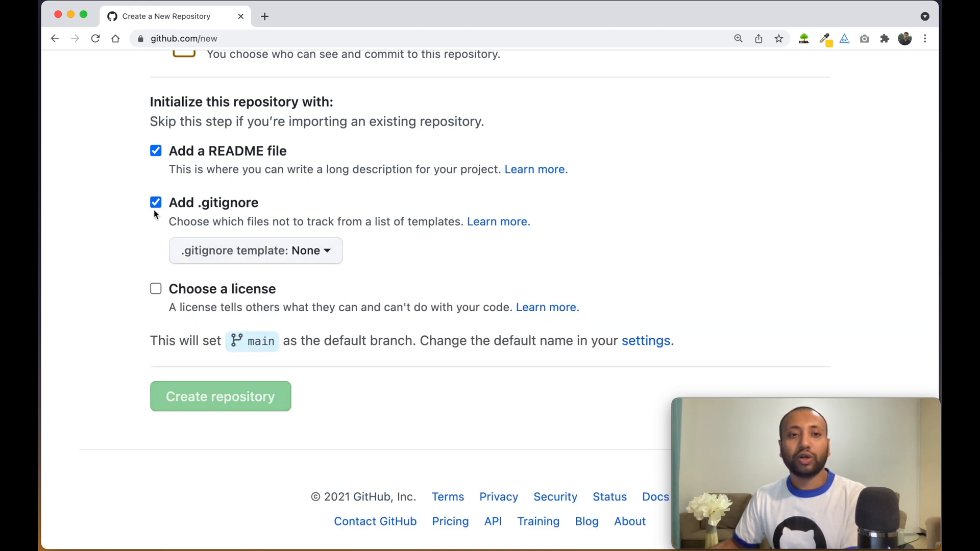
{"action": "left_click", "coordinate": [307, 251]}
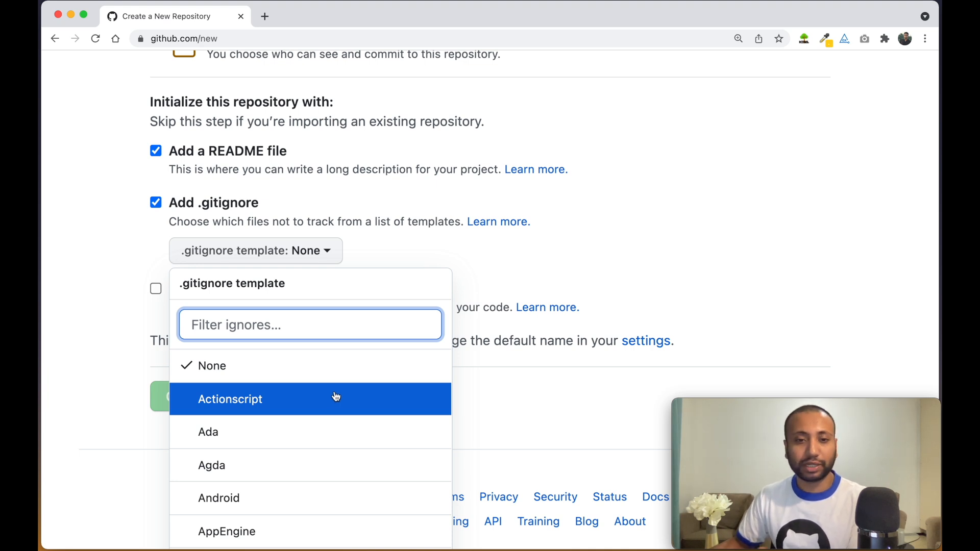
{"action": "type", "text": "node"}
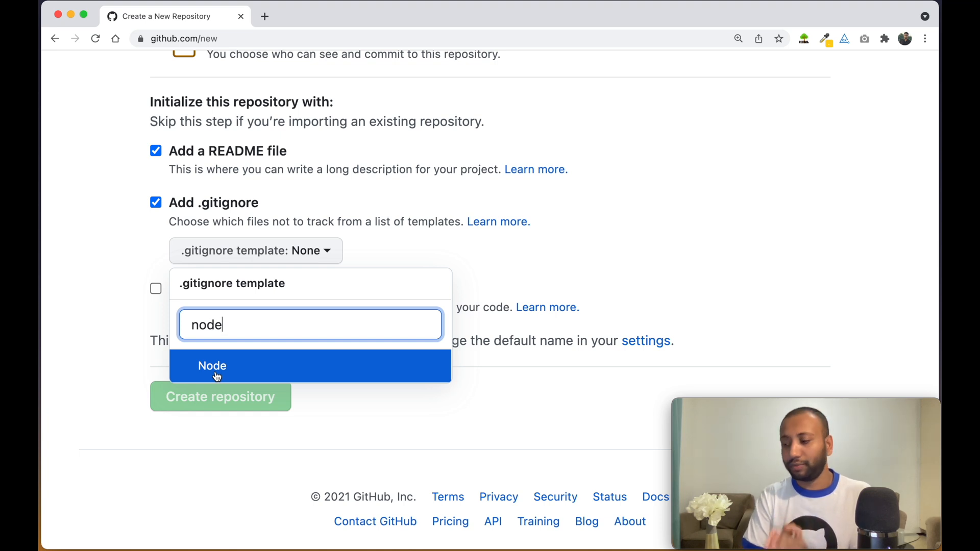
{"action": "key", "text": "BackSpace"}
{"action": "key", "text": "BackSpace"}
{"action": "key", "text": "BackSpace"}
{"action": "key", "text": "BackSpace"}
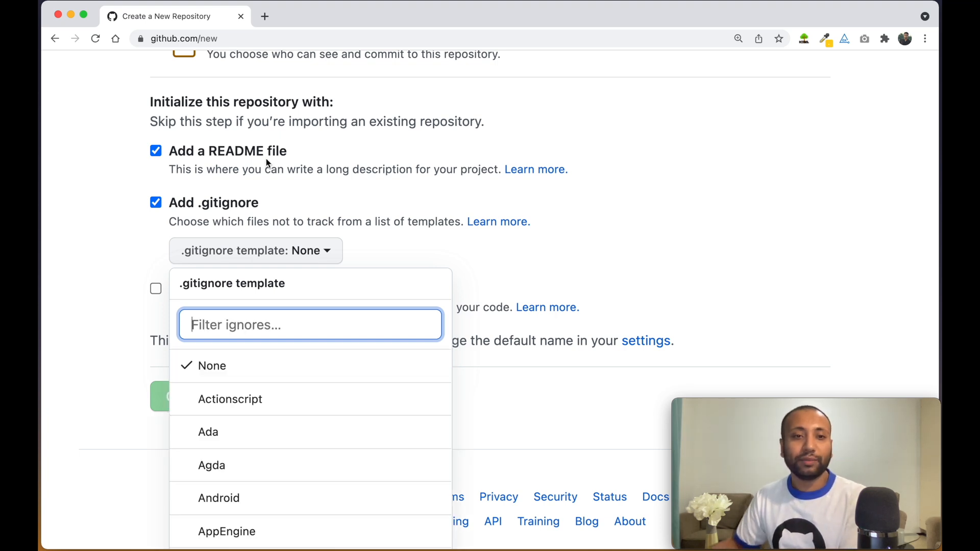
{"action": "left_click", "coordinate": [155, 204]}
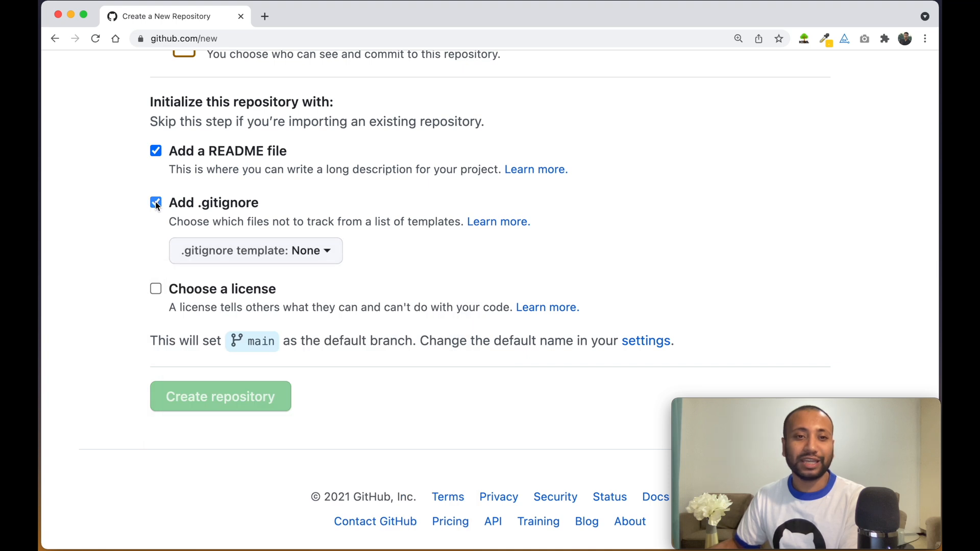
{"action": "left_click", "coordinate": [155, 203]}
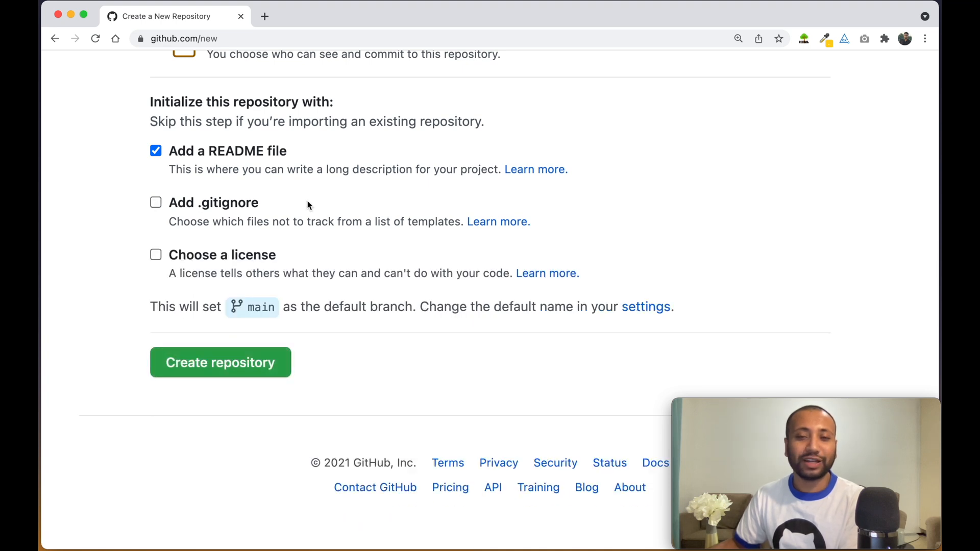
Browse the license choices and leave the license set to None
{"action": "left_click", "coordinate": [155, 255]}
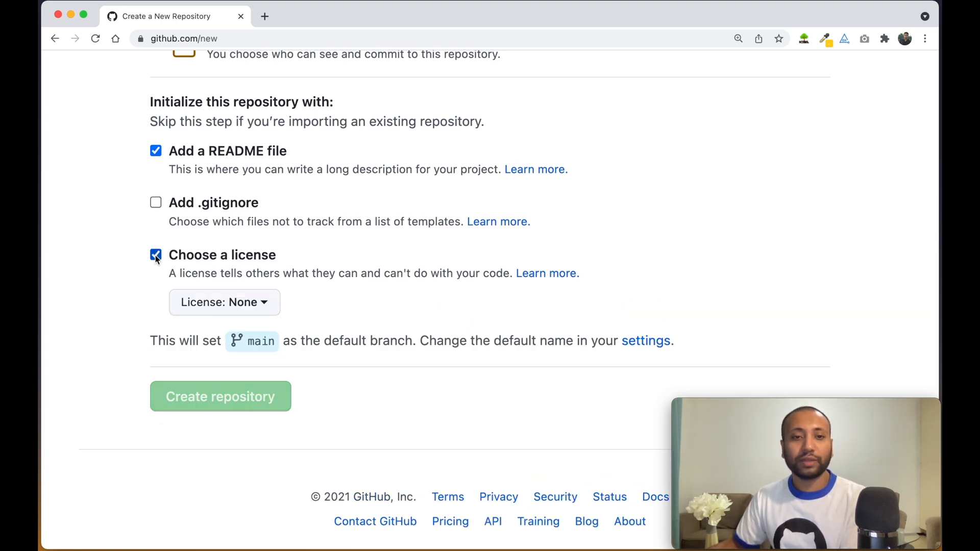
{"action": "left_click", "coordinate": [253, 307]}
{"action": "scroll", "coordinate": [280, 444], "scroll_direction": "down", "scroll_amount": 2}
{"action": "scroll", "coordinate": [281, 442], "scroll_direction": "up", "scroll_amount": 2}
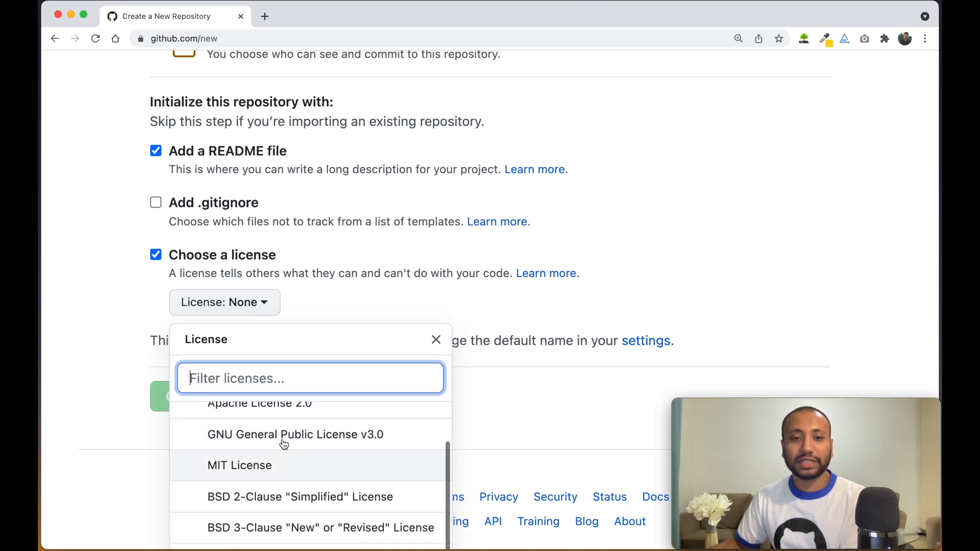
{"action": "left_click", "coordinate": [155, 255]}
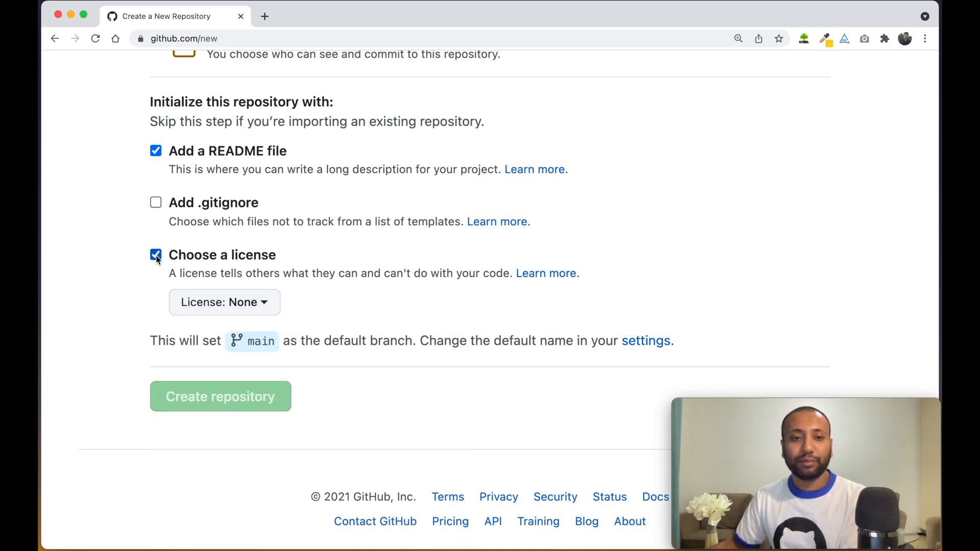
{"action": "left_click", "coordinate": [155, 256]}
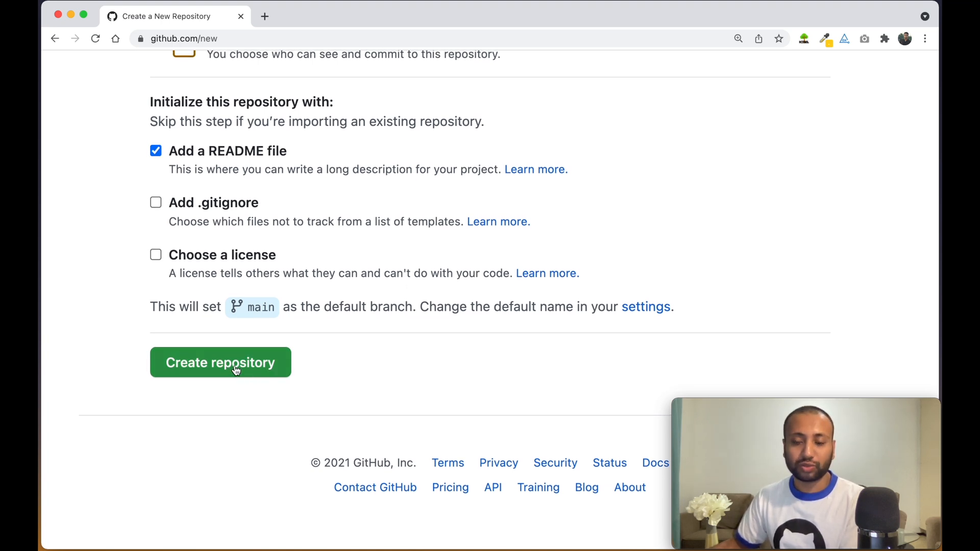
{"action": "scroll", "coordinate": [236, 370], "scroll_direction": "up", "scroll_amount": 4}
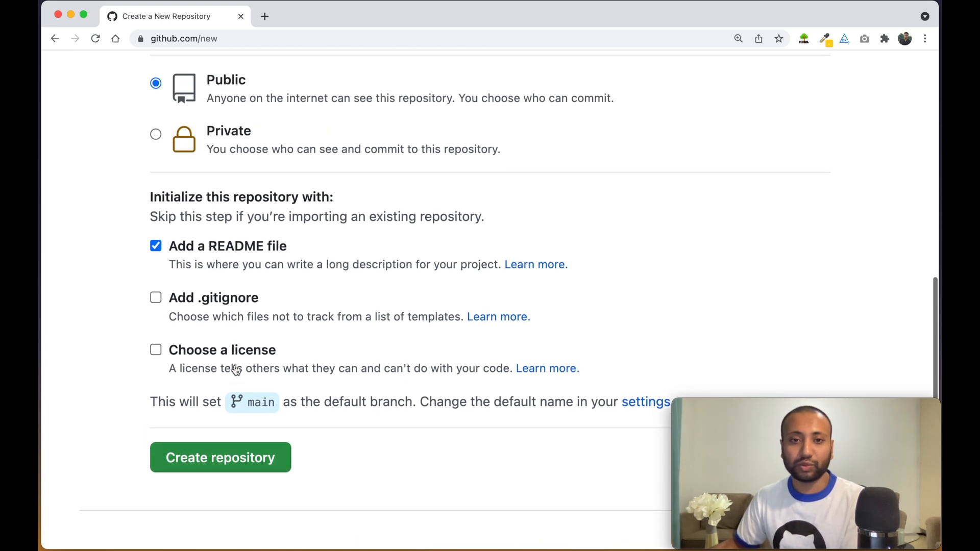
{"action": "scroll", "coordinate": [286, 235], "scroll_direction": "up", "scroll_amount": 10}
{"action": "scroll", "coordinate": [286, 238], "scroll_direction": "up", "scroll_amount": 2}
{"action": "scroll", "coordinate": [379, 243], "scroll_direction": "up", "scroll_amount": 2}
{"action": "scroll", "coordinate": [377, 245], "scroll_direction": "down", "scroll_amount": 3}
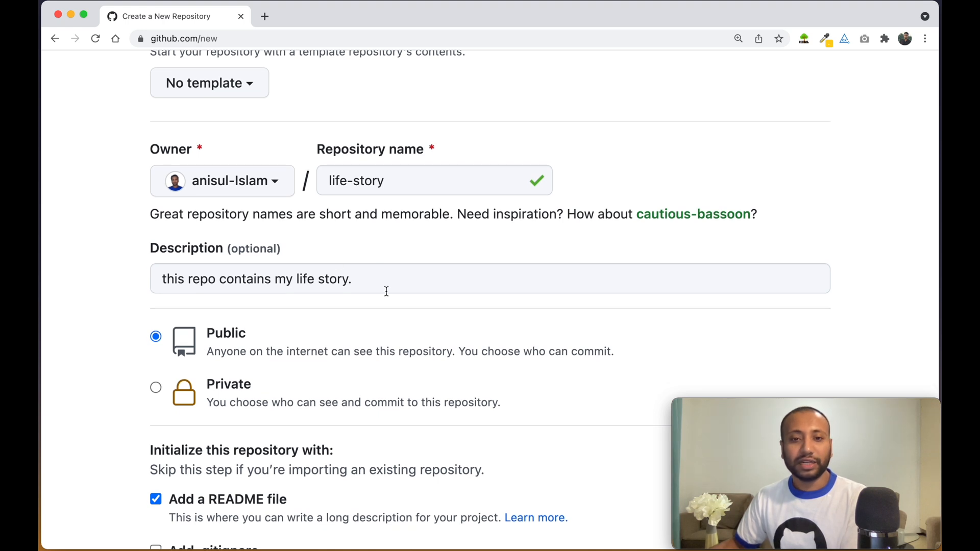
{"action": "scroll", "coordinate": [387, 291], "scroll_direction": "down", "scroll_amount": 6}
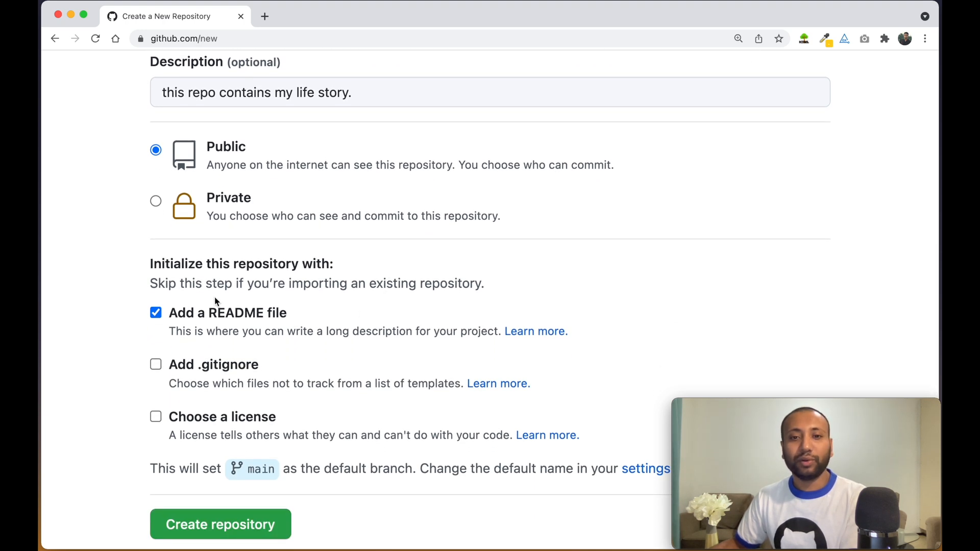
{"action": "scroll", "coordinate": [380, 325], "scroll_direction": "down", "scroll_amount": 4}
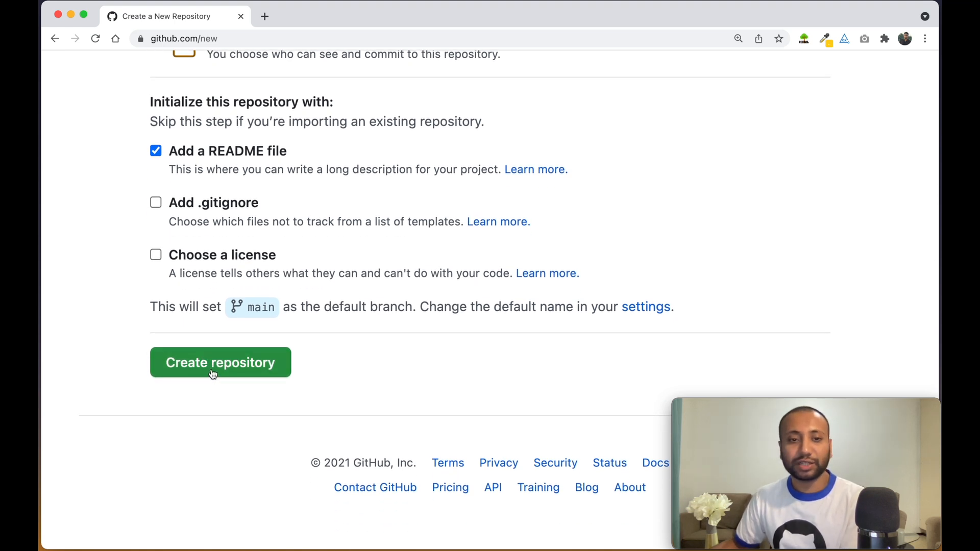
{"action": "left_click_drag", "start_coordinate": [172, 308], "coordinate": [387, 317]}
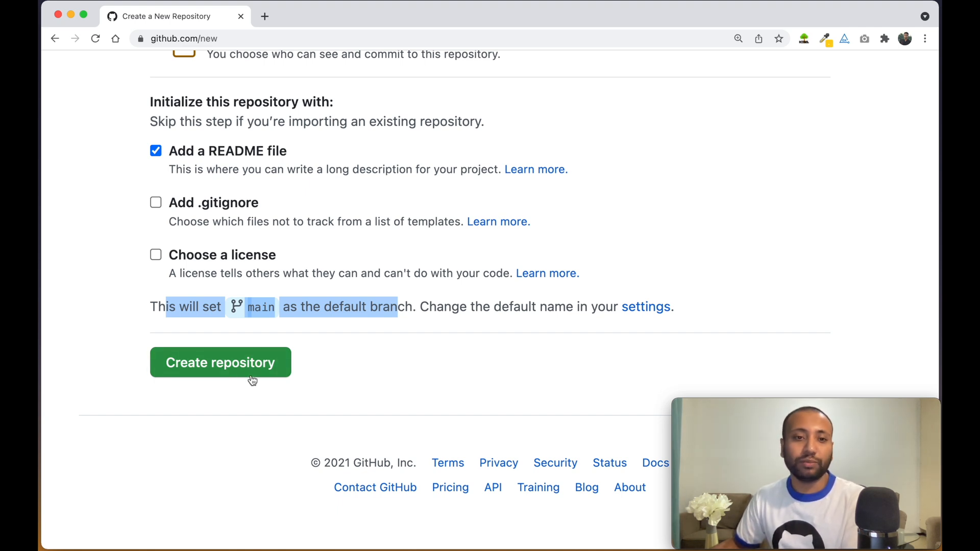
Create the life-story repository and confirm README.md sits on the main branch
{"action": "left_click", "coordinate": [225, 371]}
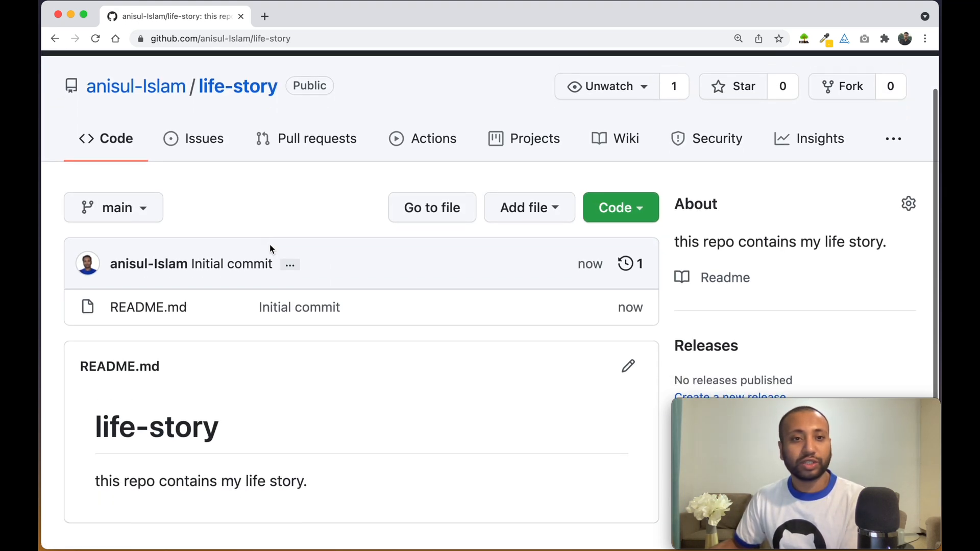
{"action": "scroll", "coordinate": [270, 249], "scroll_direction": "down", "scroll_amount": 5}
{"action": "scroll", "coordinate": [271, 249], "scroll_direction": "up", "scroll_amount": 5}
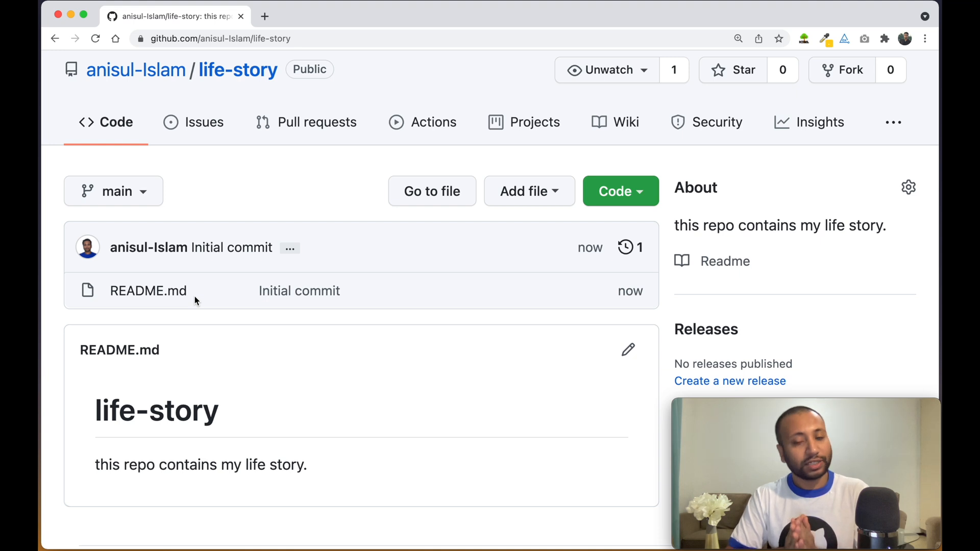
{"action": "left_click", "coordinate": [135, 191]}
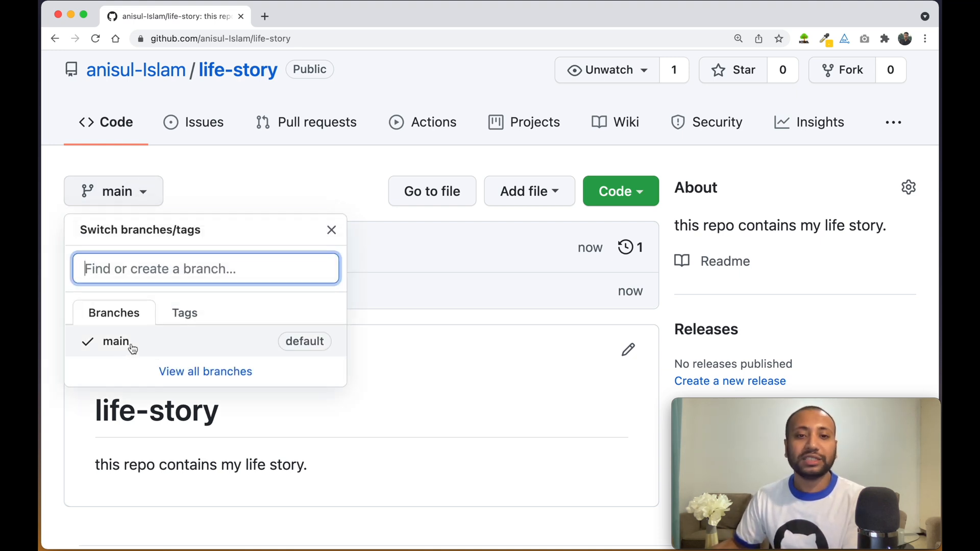
{"action": "left_click", "coordinate": [282, 200]}
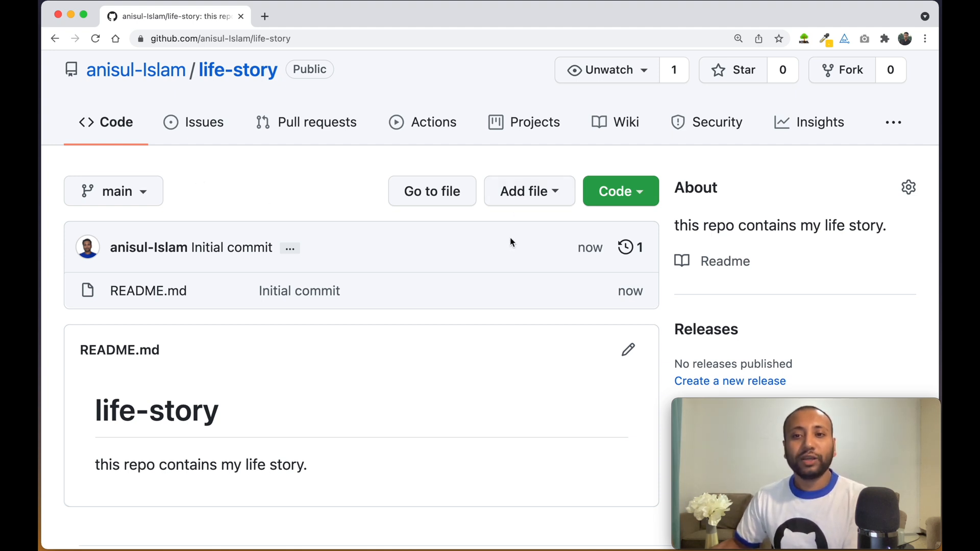
{"action": "left_click", "coordinate": [299, 292]}
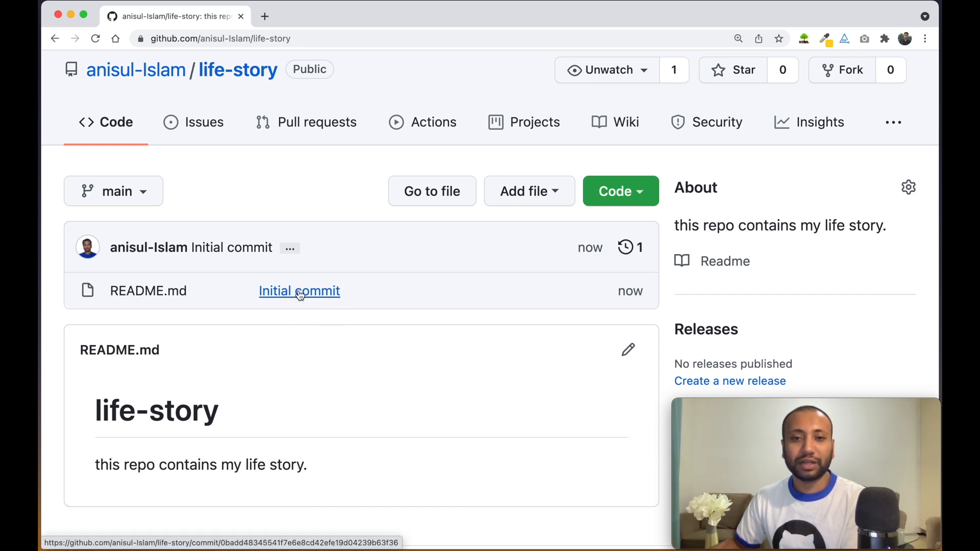
Scroll through the Initial commit diff showing README.md's two added lines
{"action": "scroll", "coordinate": [418, 351], "scroll_direction": "down", "scroll_amount": 5}
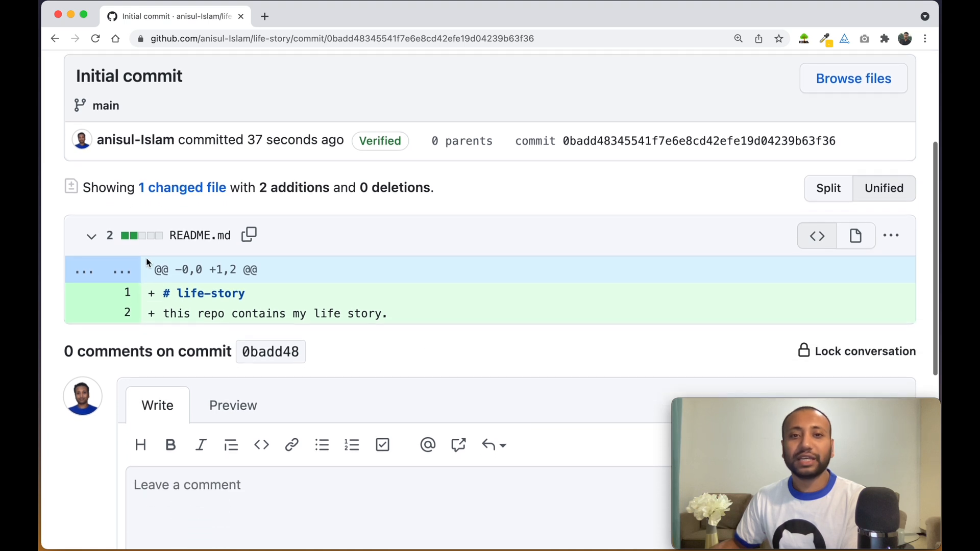
{"action": "mouse_move", "coordinate": [219, 292]}
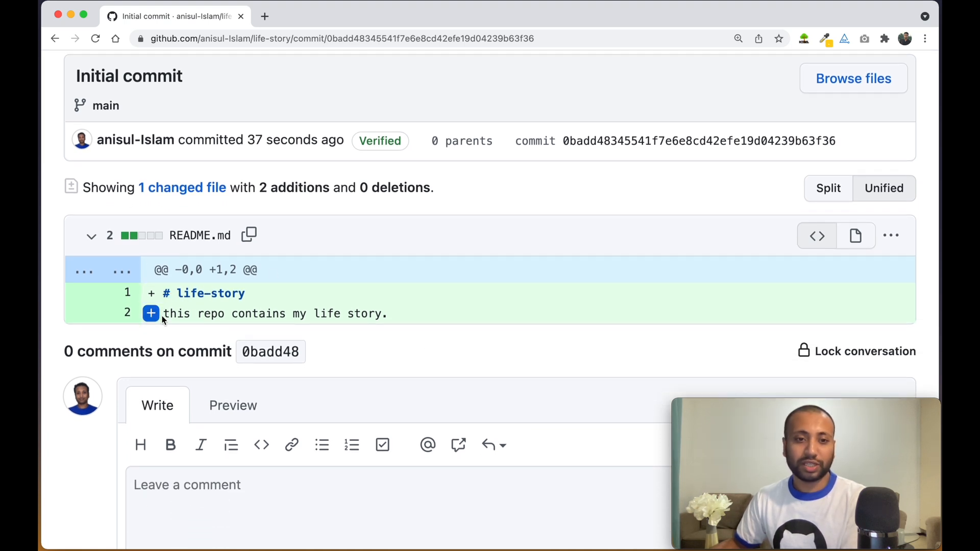
{"action": "scroll", "coordinate": [299, 301], "scroll_direction": "down", "scroll_amount": 1}
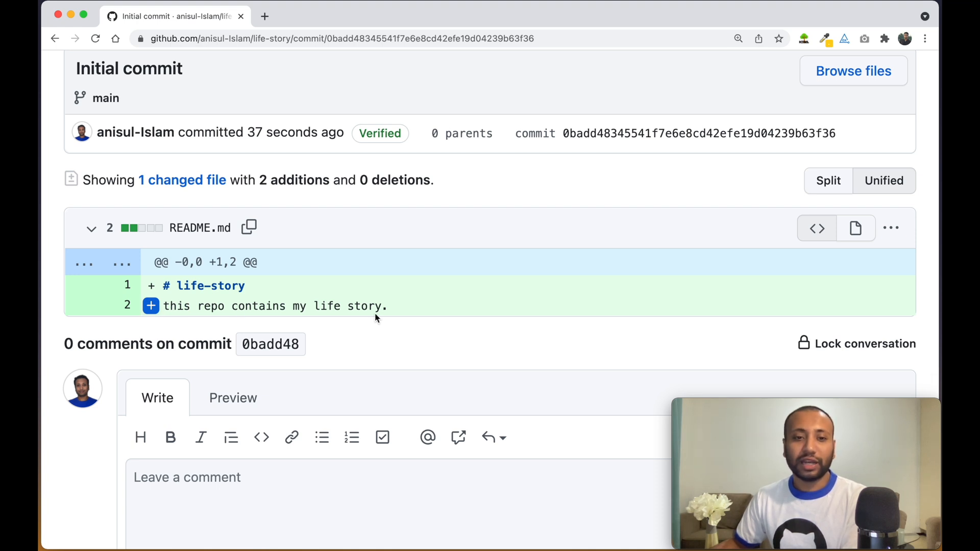
{"action": "scroll", "coordinate": [352, 322], "scroll_direction": "up", "scroll_amount": 2}
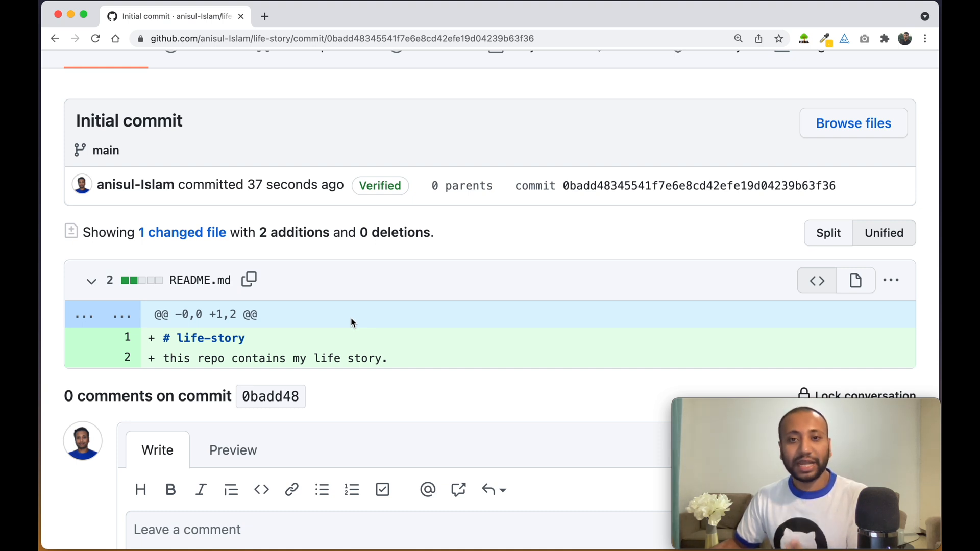
{"action": "scroll", "coordinate": [351, 317], "scroll_direction": "up", "scroll_amount": 2}
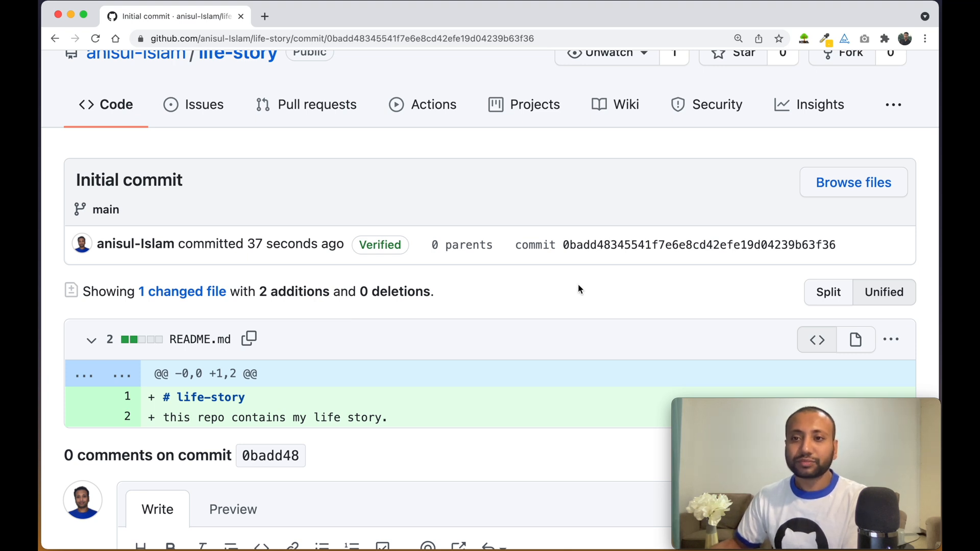
{"action": "scroll", "coordinate": [578, 289], "scroll_direction": "up", "scroll_amount": 1}
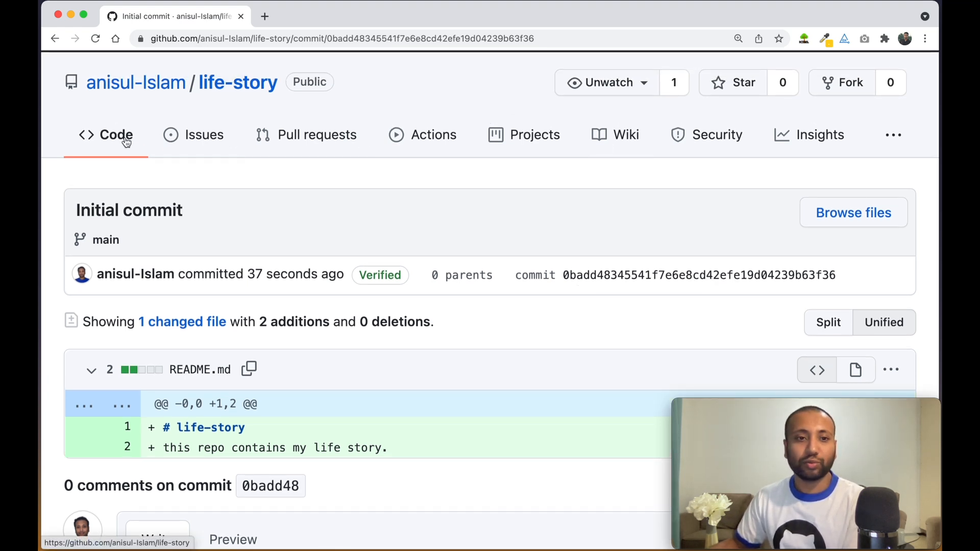
{"action": "left_click", "coordinate": [233, 88]}
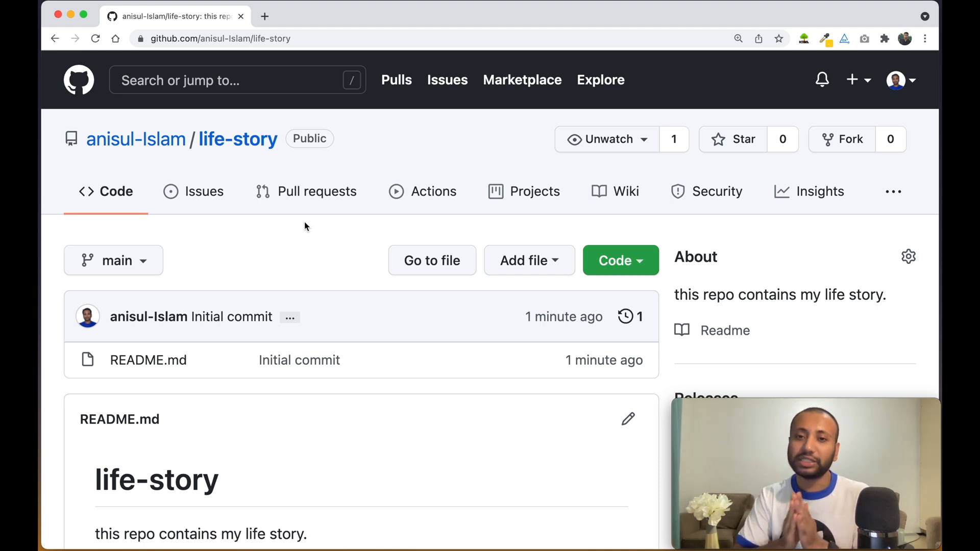
Show the Add file options on the life-story repository page
{"action": "left_click", "coordinate": [531, 266]}
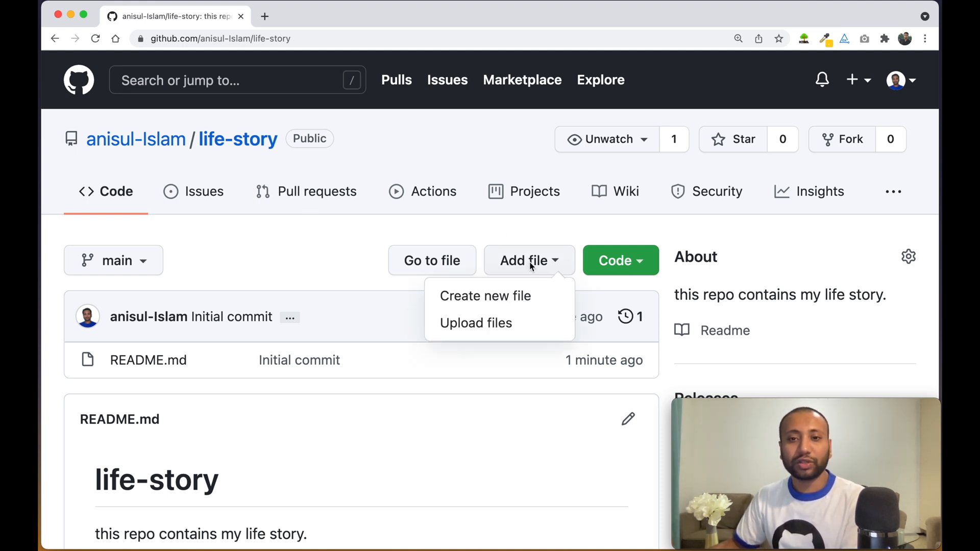
Create test1.txt with lines 'I born in 1990 march 12' and 'I have done my SSC in 2016'
{"action": "left_click", "coordinate": [483, 302]}
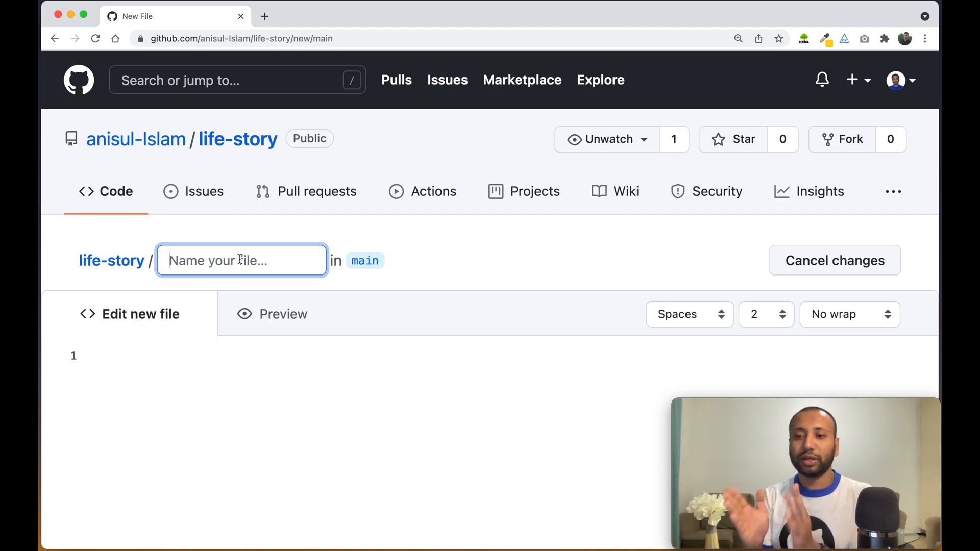
{"action": "type", "text": "tes"}
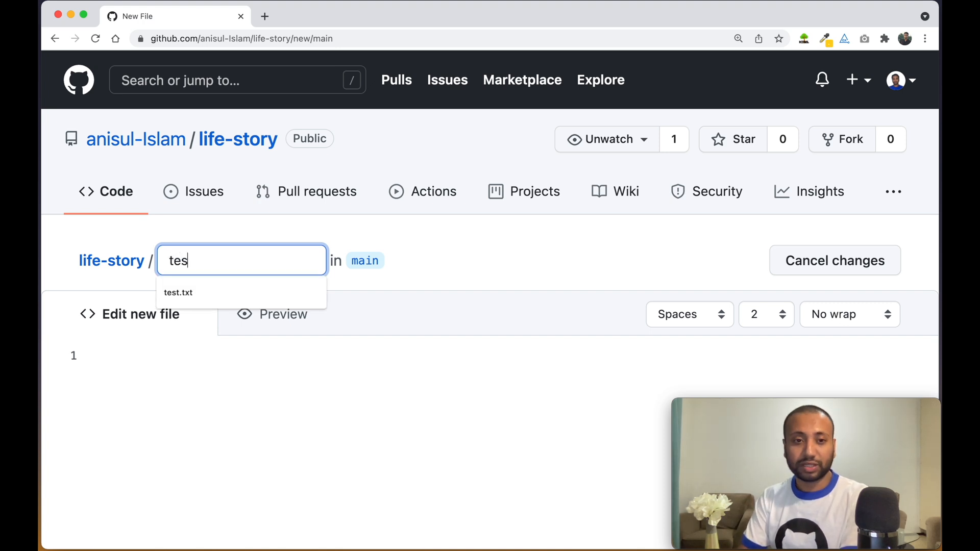
{"action": "type", "text": "t1.txt"}
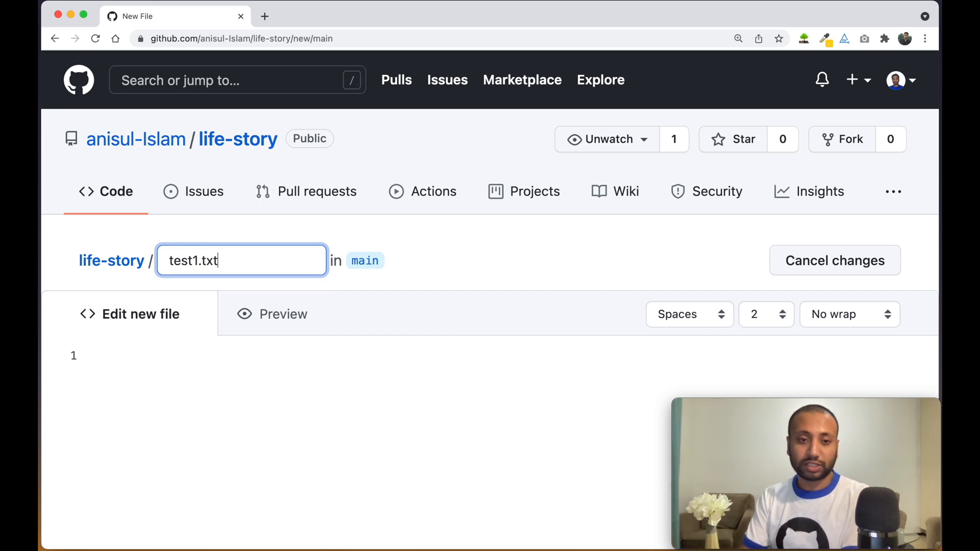
{"action": "scroll", "coordinate": [558, 357], "scroll_direction": "down", "scroll_amount": 3}
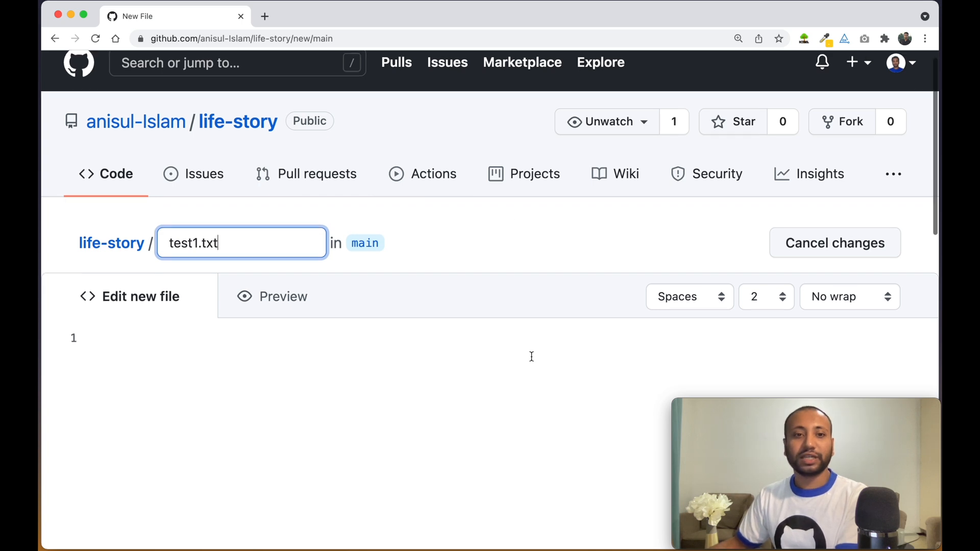
{"action": "left_click", "coordinate": [250, 343]}
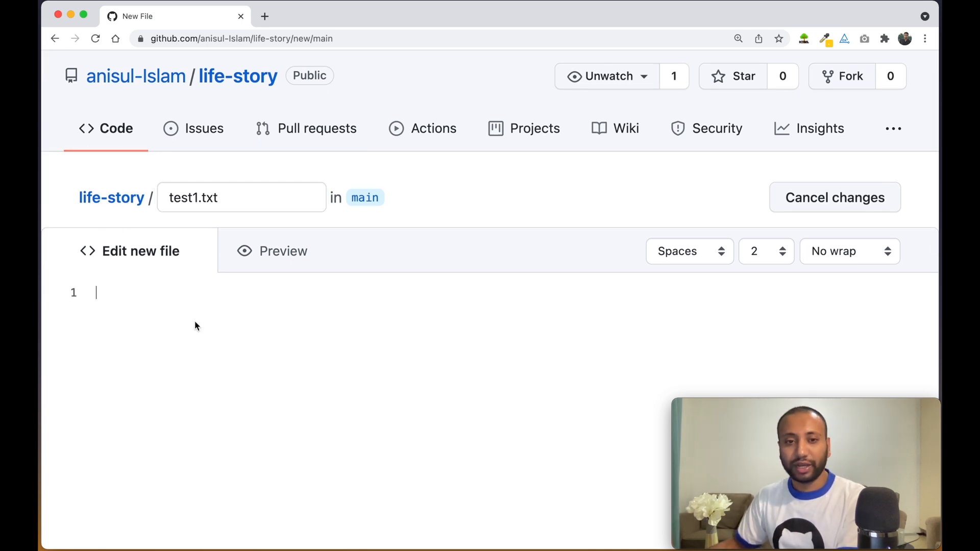
{"action": "scroll", "coordinate": [246, 328], "scroll_direction": "down", "scroll_amount": 1}
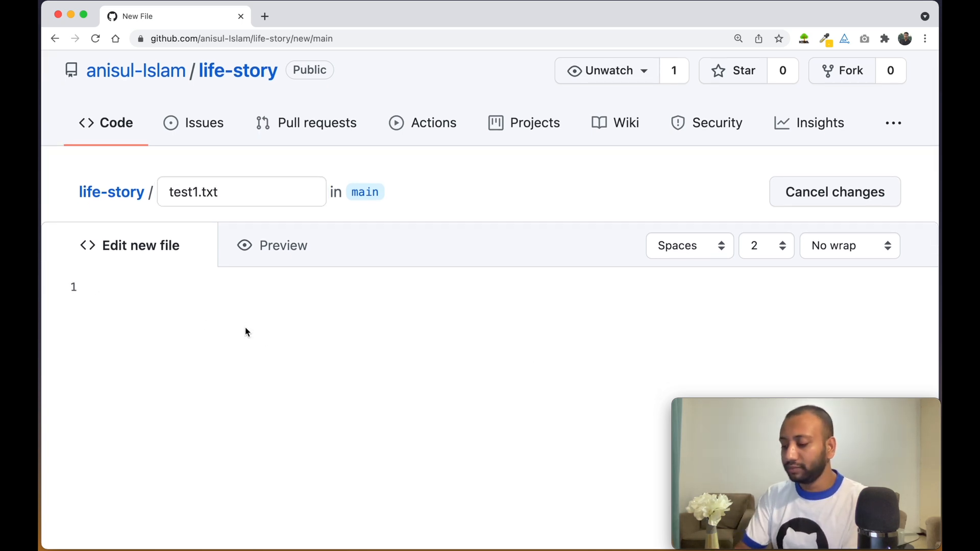
{"action": "key", "text": "Return"}
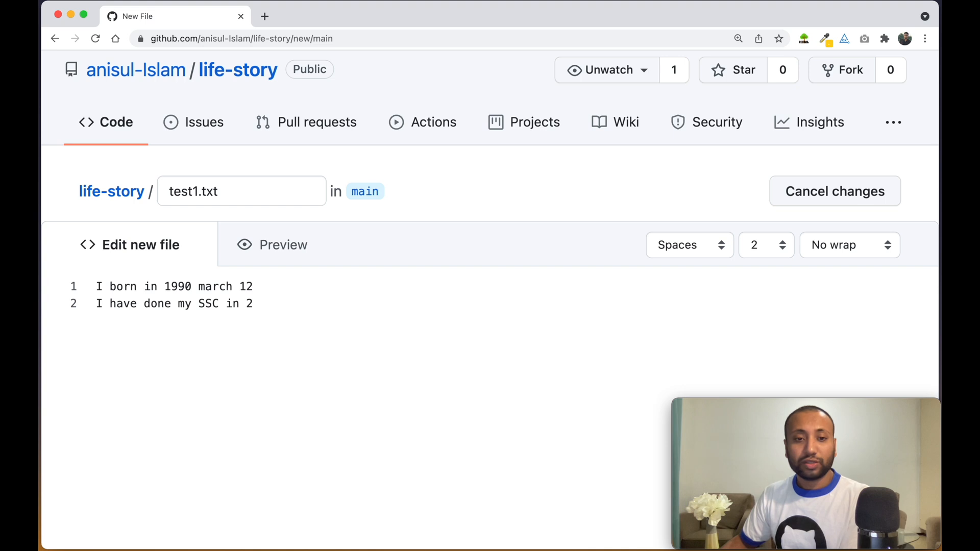
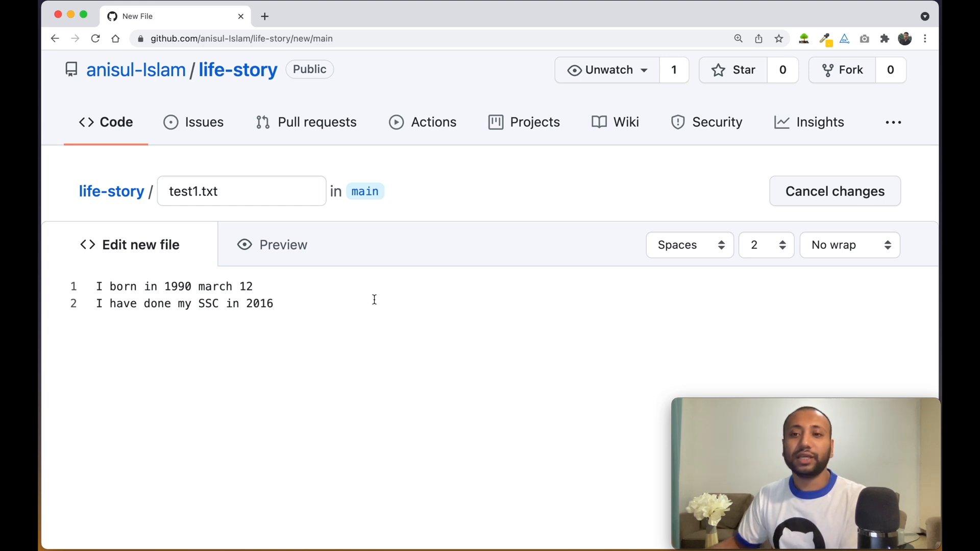
{"action": "scroll", "coordinate": [395, 295], "scroll_direction": "down", "scroll_amount": 2}
{"action": "scroll", "coordinate": [395, 294], "scroll_direction": "down", "scroll_amount": 10}
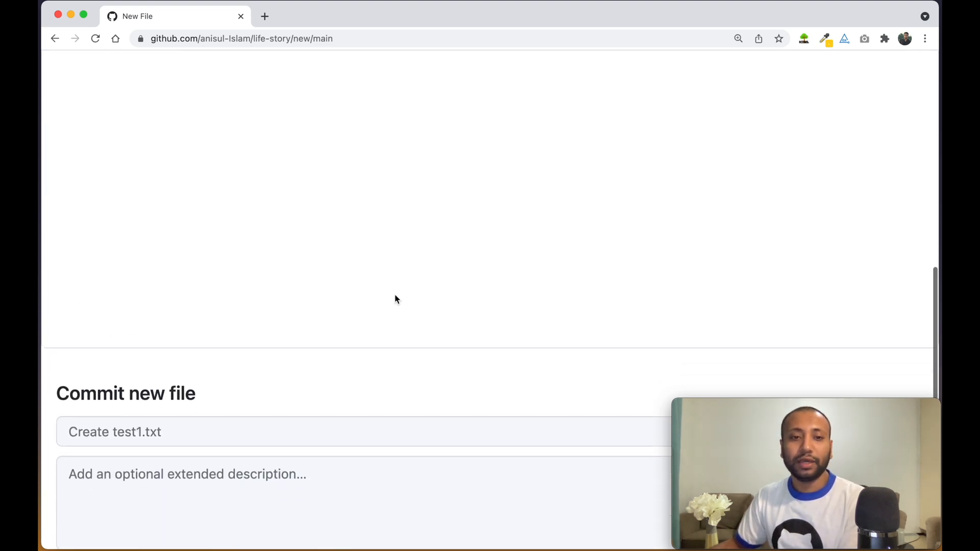
Fill in the commit summary 'added birthday story and ssc info'
{"action": "scroll", "coordinate": [395, 299], "scroll_direction": "down", "scroll_amount": 1}
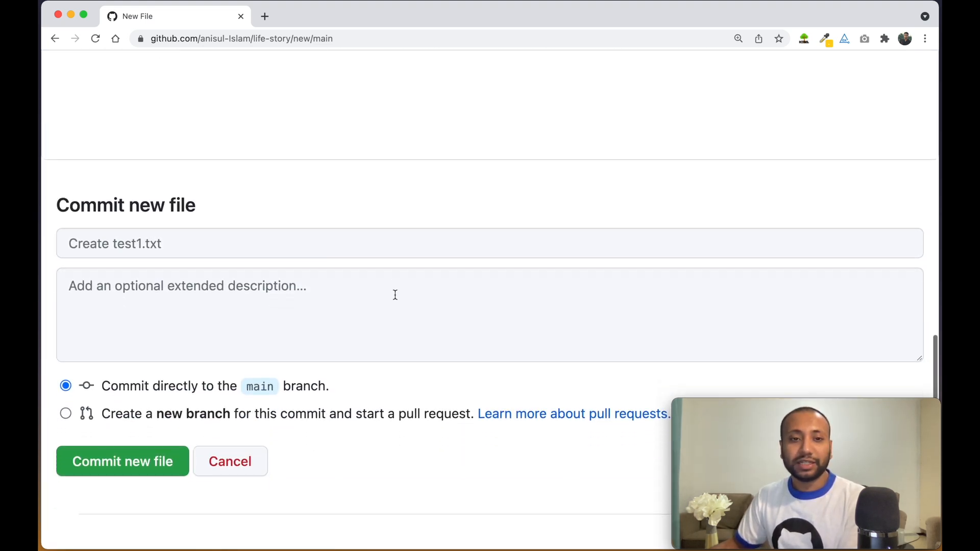
{"action": "left_click", "coordinate": [146, 247]}
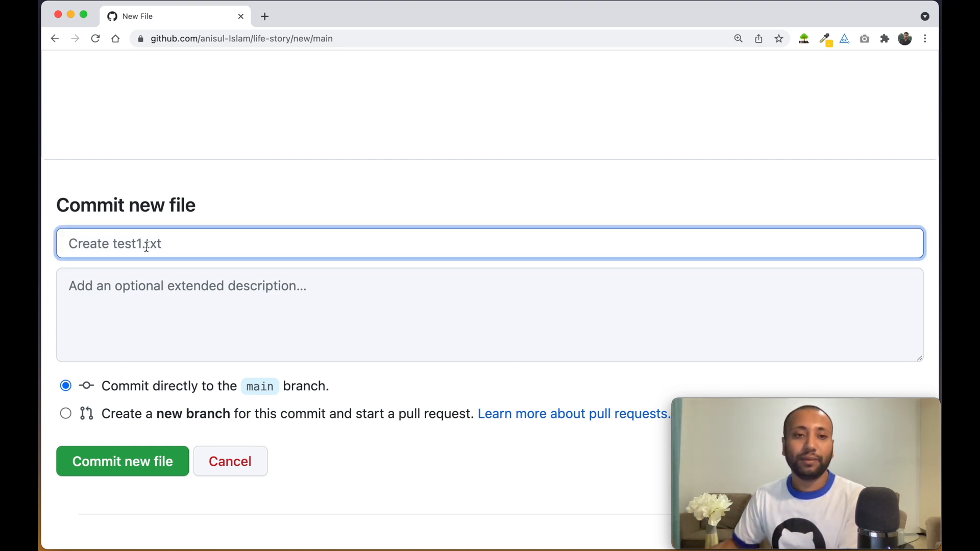
{"action": "left_click", "coordinate": [145, 289]}
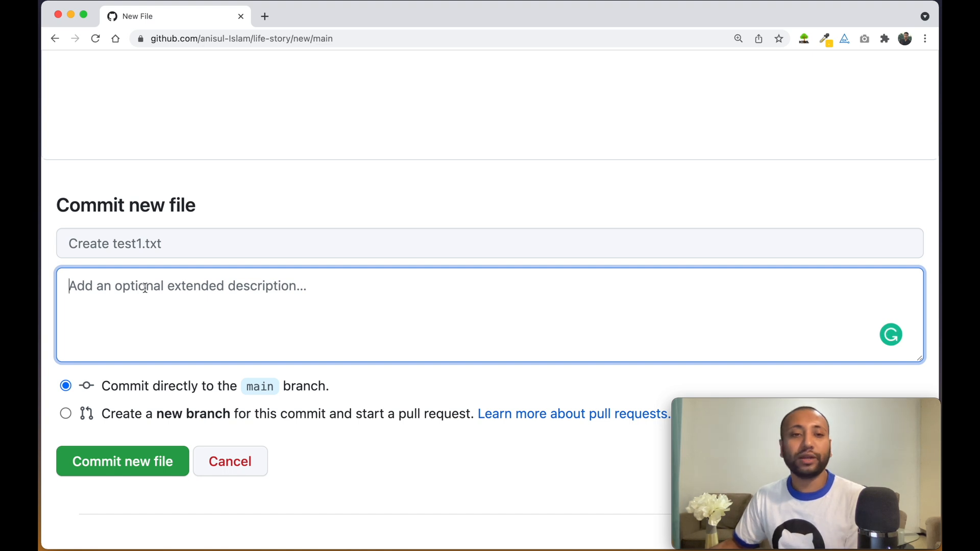
{"action": "left_click", "coordinate": [134, 250]}
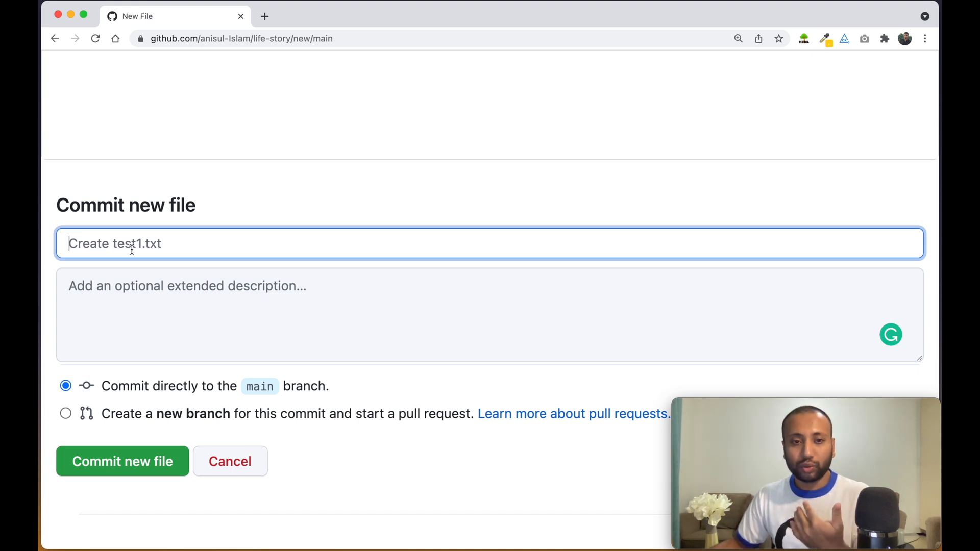
Write the description about birthday and SSC information, accepting Grammarly's 'has' correction
{"action": "left_click", "coordinate": [138, 290]}
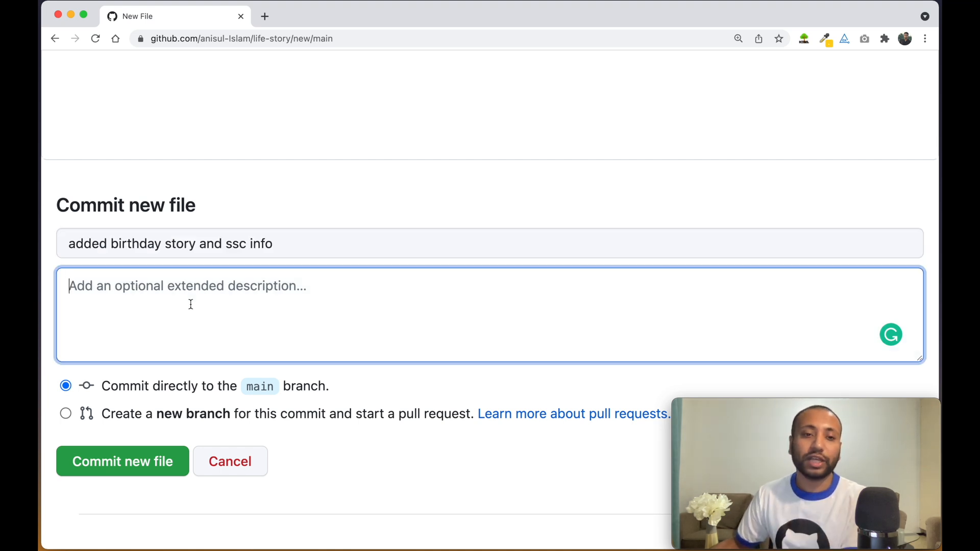
{"action": "type", "text": "thi"}
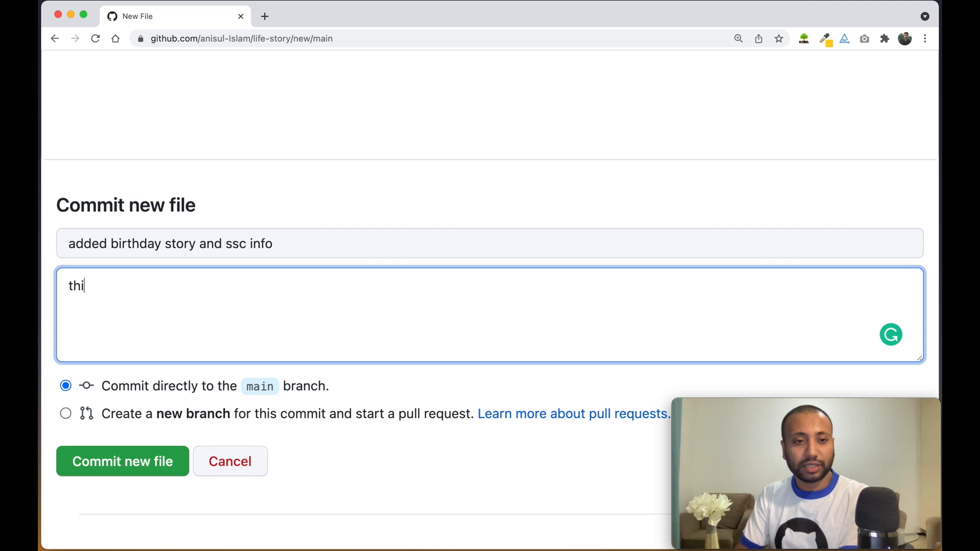
{"action": "type", "text": "s commit have information about my birthday and also contains information about my SSC"}
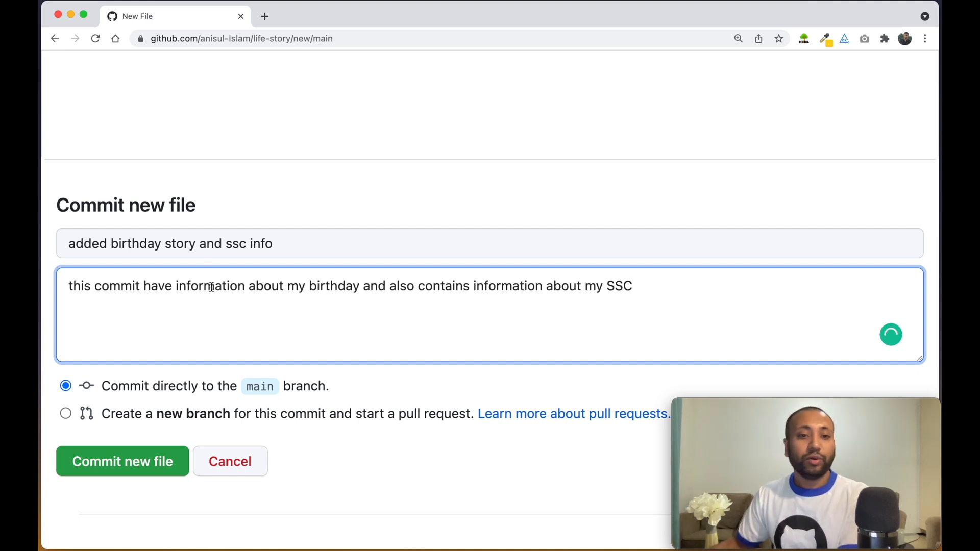
{"action": "scroll", "coordinate": [208, 288], "scroll_direction": "down", "scroll_amount": 3}
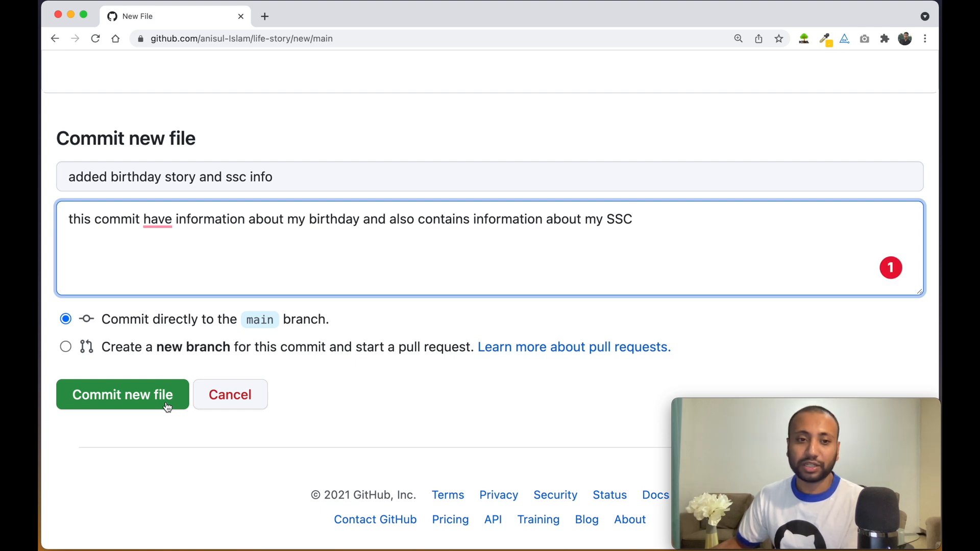
{"action": "right_click", "coordinate": [154, 220]}
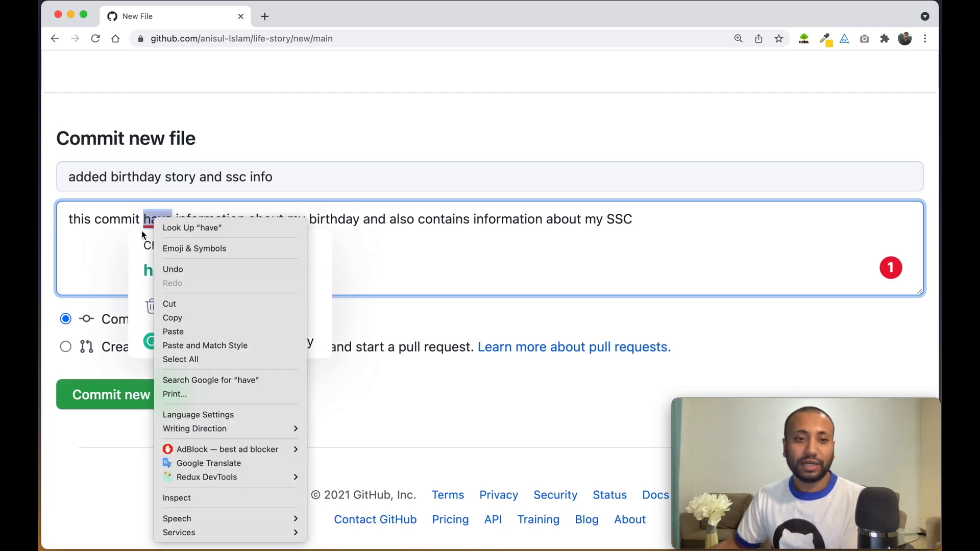
{"action": "left_click", "coordinate": [145, 262]}
{"action": "left_click", "coordinate": [155, 269]}
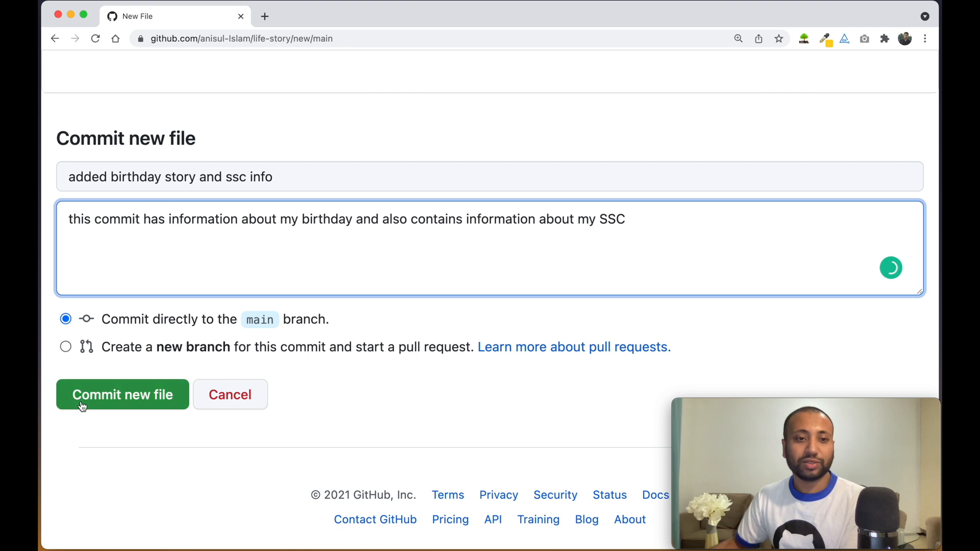
Commit test1.txt to main and review the repository listing two files and 2 commits
{"action": "left_click", "coordinate": [149, 404]}
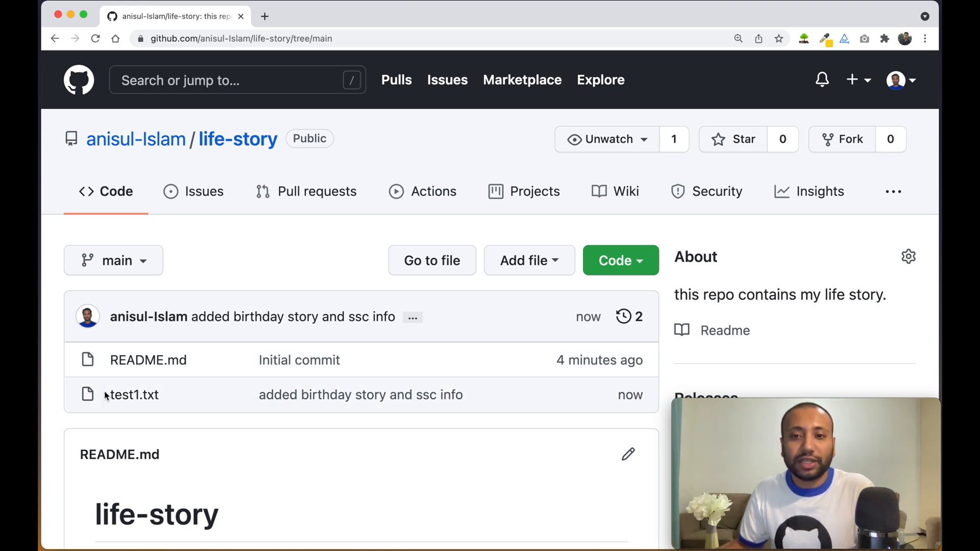
{"action": "scroll", "coordinate": [431, 364], "scroll_direction": "down", "scroll_amount": 3}
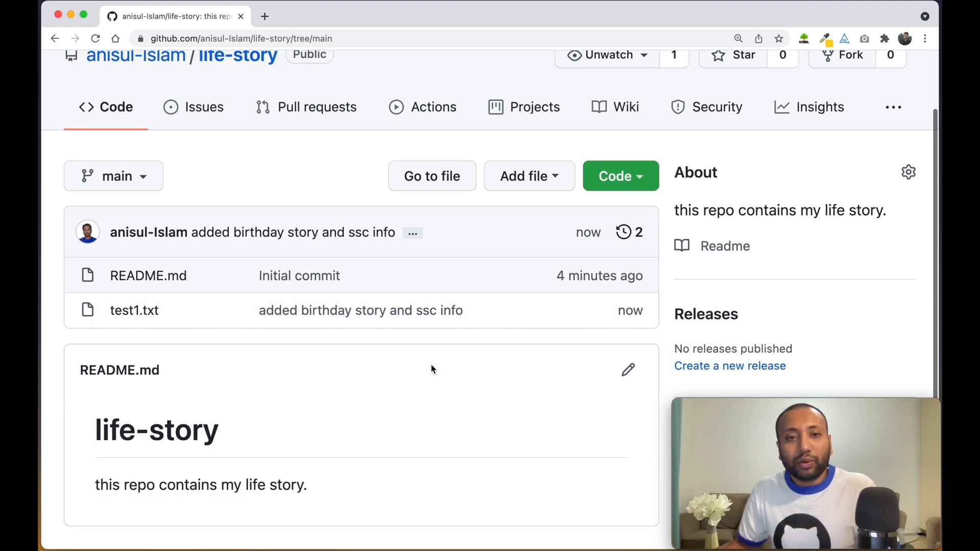
{"action": "scroll", "coordinate": [433, 388], "scroll_direction": "up", "scroll_amount": 3}
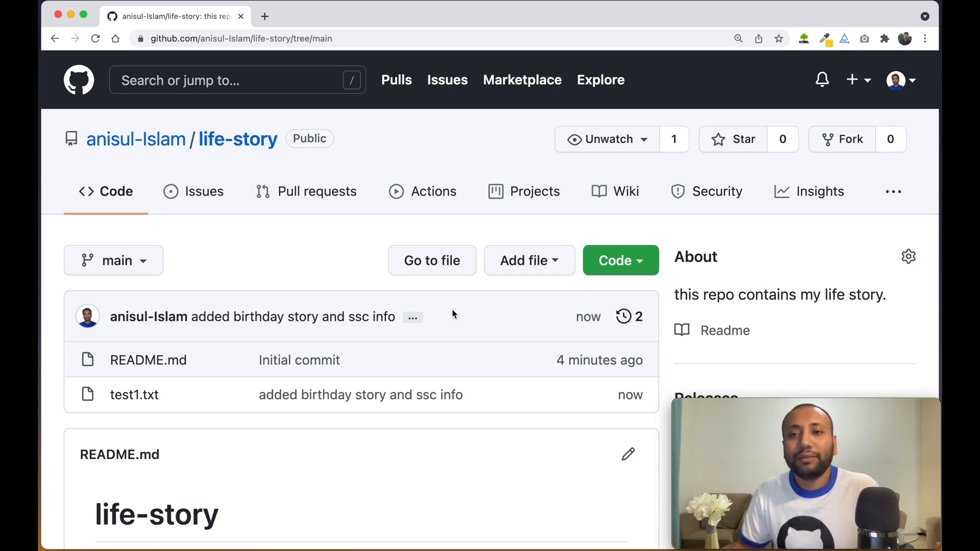
{"action": "scroll", "coordinate": [453, 310], "scroll_direction": "down", "scroll_amount": 5}
{"action": "scroll", "coordinate": [452, 314], "scroll_direction": "up", "scroll_amount": 4}
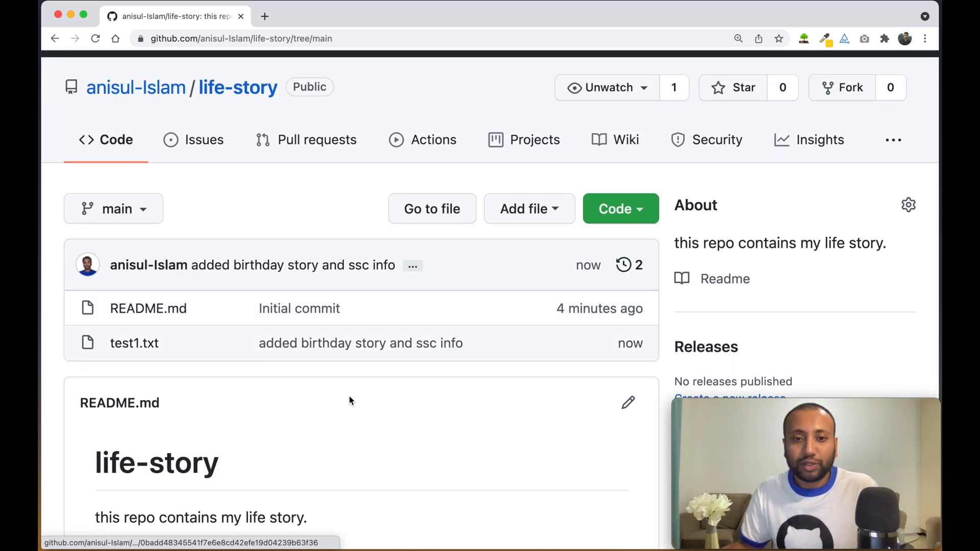
Open main's commit history and view commit 04bc93b's test1.txt changes
{"action": "left_click", "coordinate": [626, 267]}
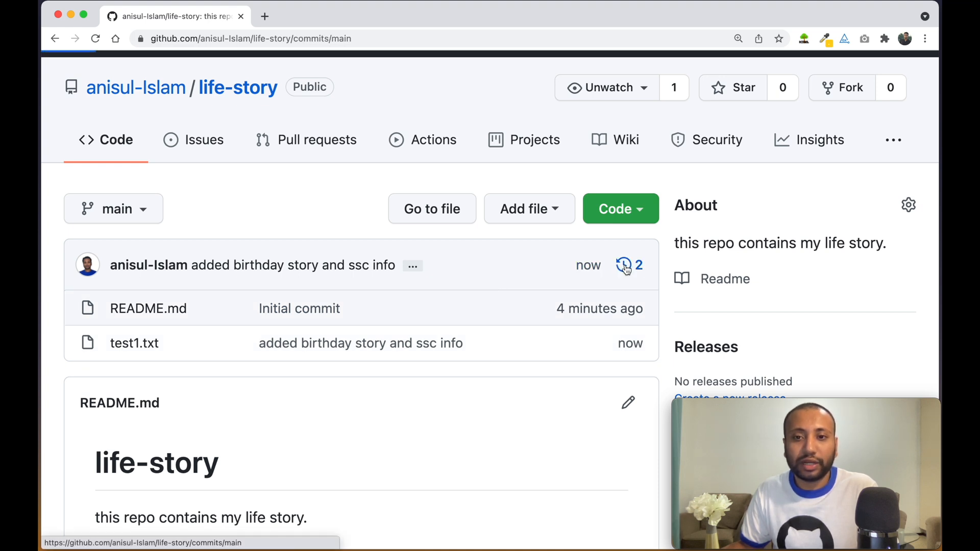
{"action": "scroll", "coordinate": [268, 274], "scroll_direction": "down", "scroll_amount": 1}
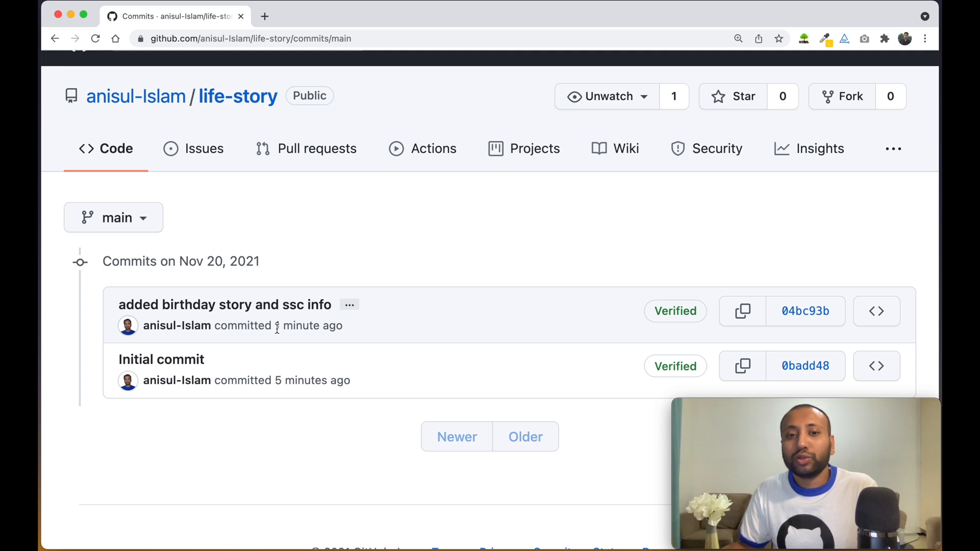
{"action": "scroll", "coordinate": [700, 322], "scroll_direction": "down", "scroll_amount": 1}
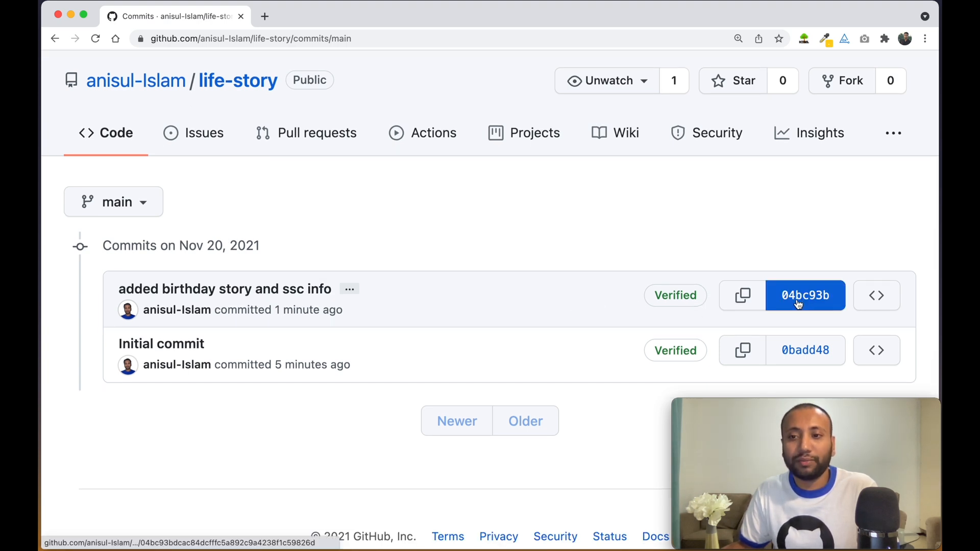
{"action": "left_click", "coordinate": [804, 300]}
Review test1.txt's two added lines in commit 04bc93b, then README.md's lines in Initial commit 0badd48
{"action": "scroll", "coordinate": [460, 319], "scroll_direction": "down", "scroll_amount": 5}
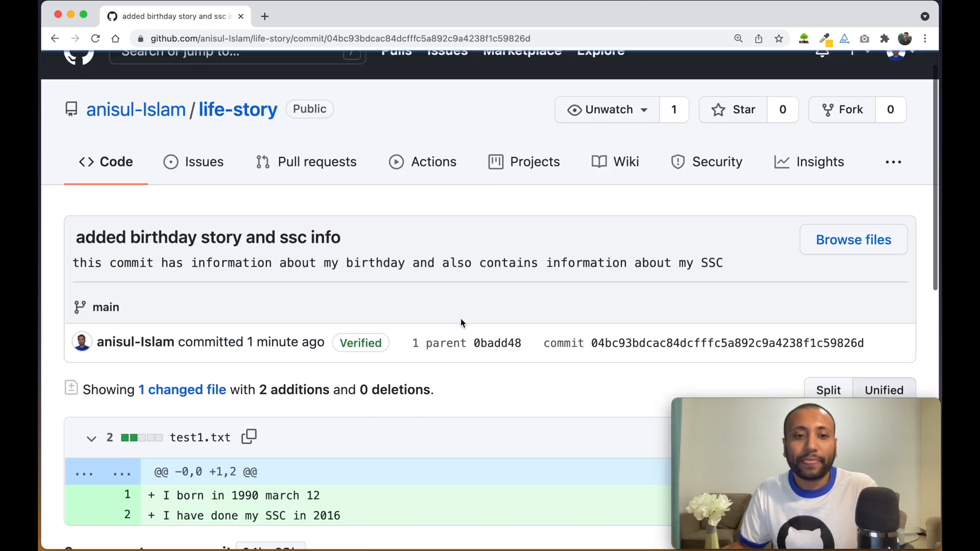
{"action": "mouse_move", "coordinate": [151, 273]}
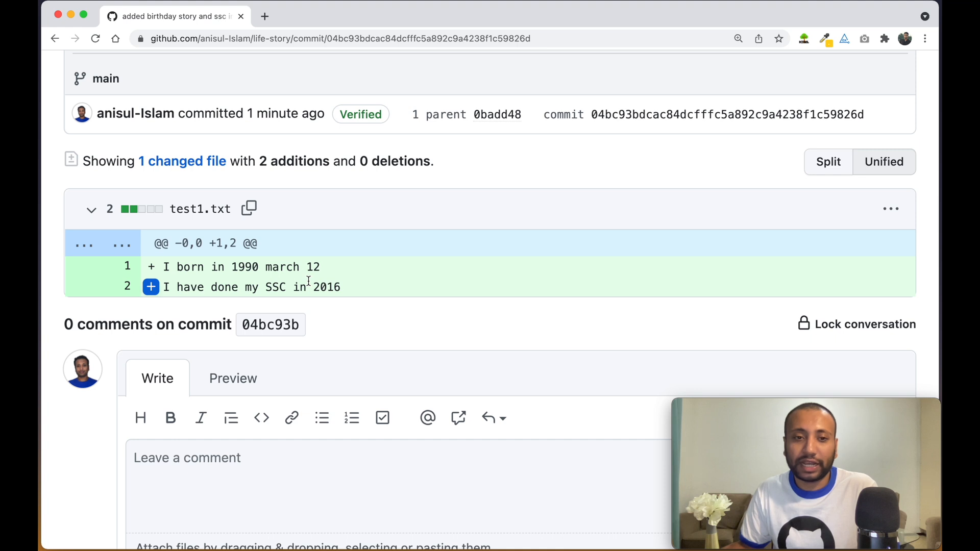
{"action": "scroll", "coordinate": [446, 277], "scroll_direction": "up", "scroll_amount": 3}
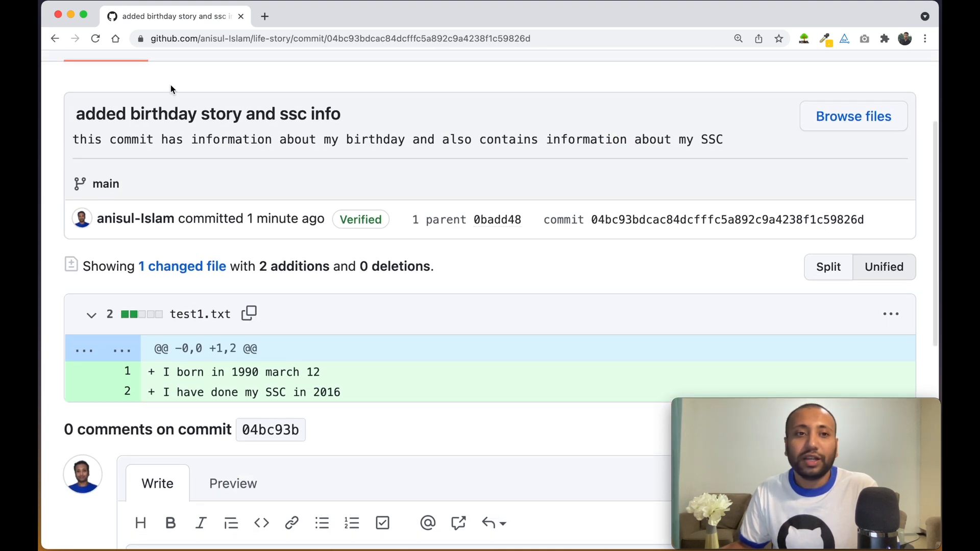
{"action": "left_click", "coordinate": [55, 39]}
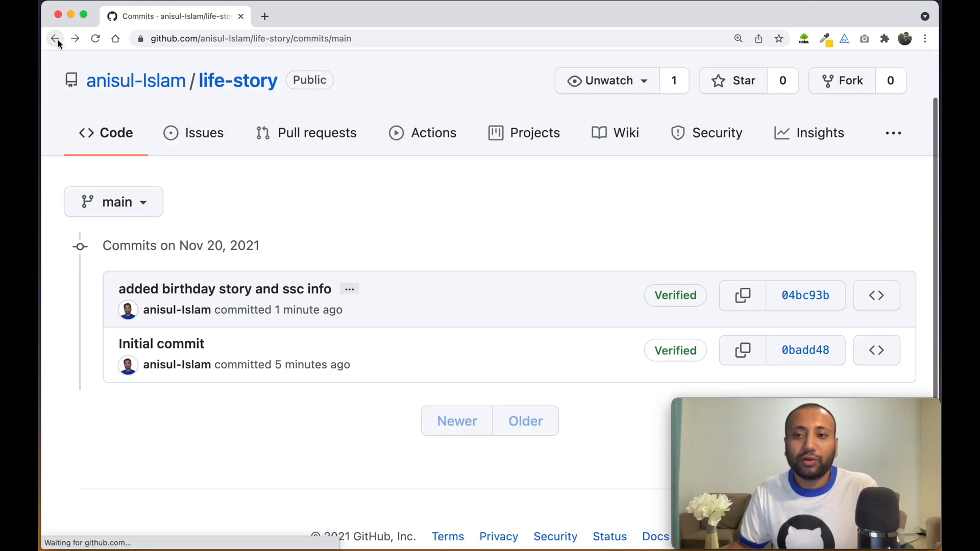
{"action": "left_click", "coordinate": [809, 350]}
{"action": "scroll", "coordinate": [312, 289], "scroll_direction": "down", "scroll_amount": 3}
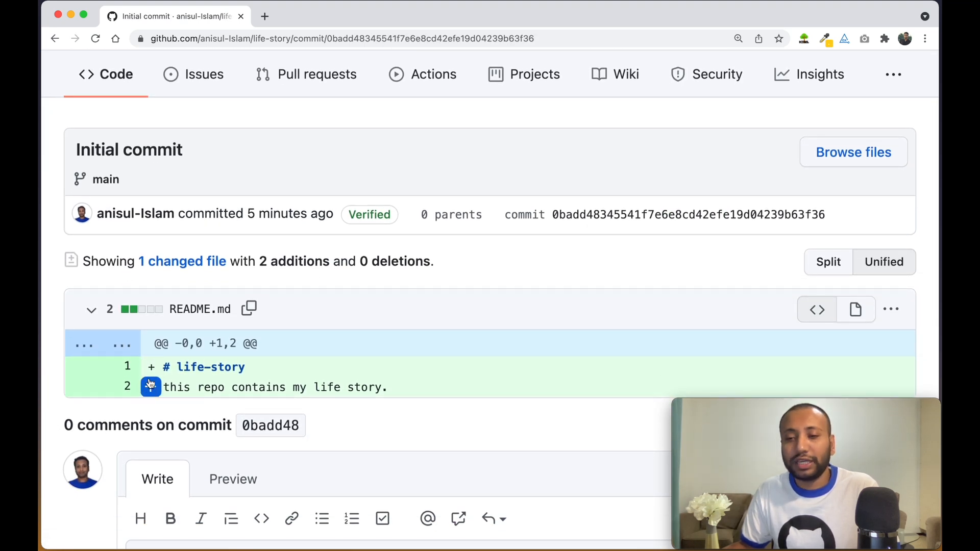
{"action": "left_click", "coordinate": [53, 44]}
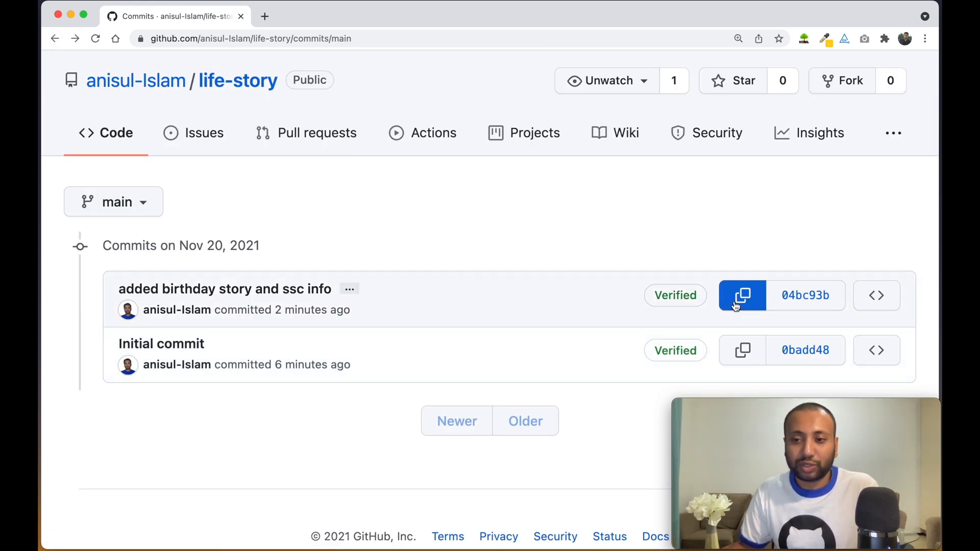
Reopen commit 04bc93b, select its full hash, and return to the commit history
{"action": "scroll", "coordinate": [735, 305], "scroll_direction": "up", "scroll_amount": 2}
{"action": "scroll", "coordinate": [735, 307], "scroll_direction": "down", "scroll_amount": 2}
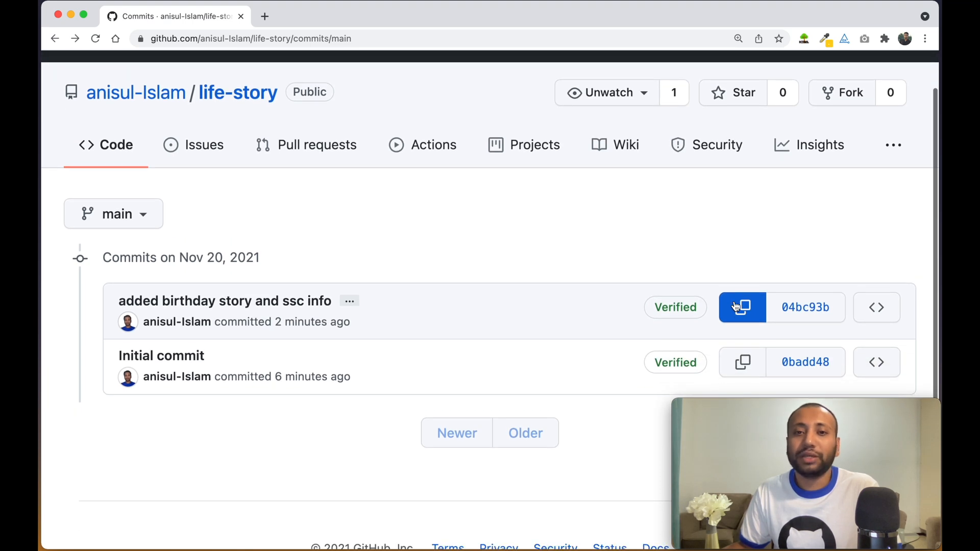
{"action": "left_click", "coordinate": [800, 308]}
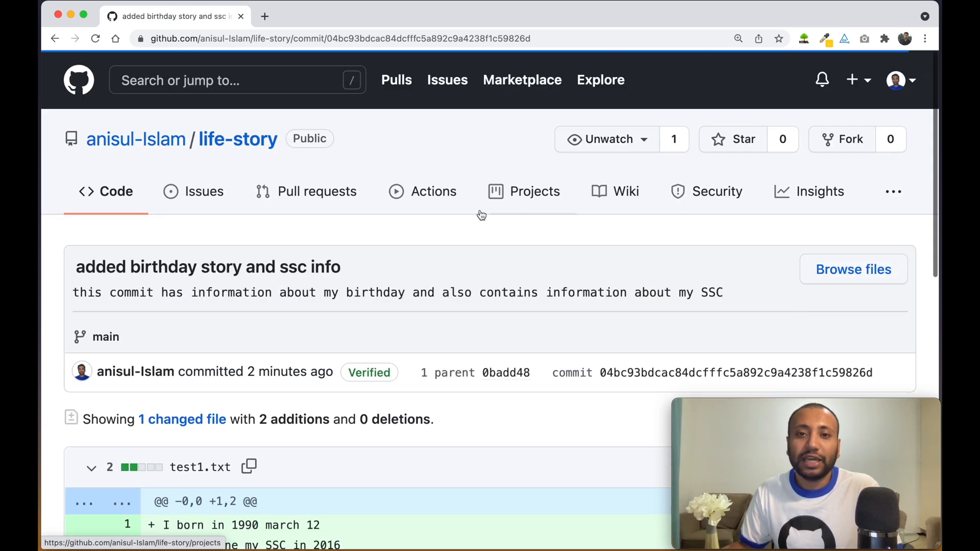
{"action": "left_click_drag", "start_coordinate": [600, 372], "coordinate": [874, 373]}
{"action": "left_click", "coordinate": [54, 38]}
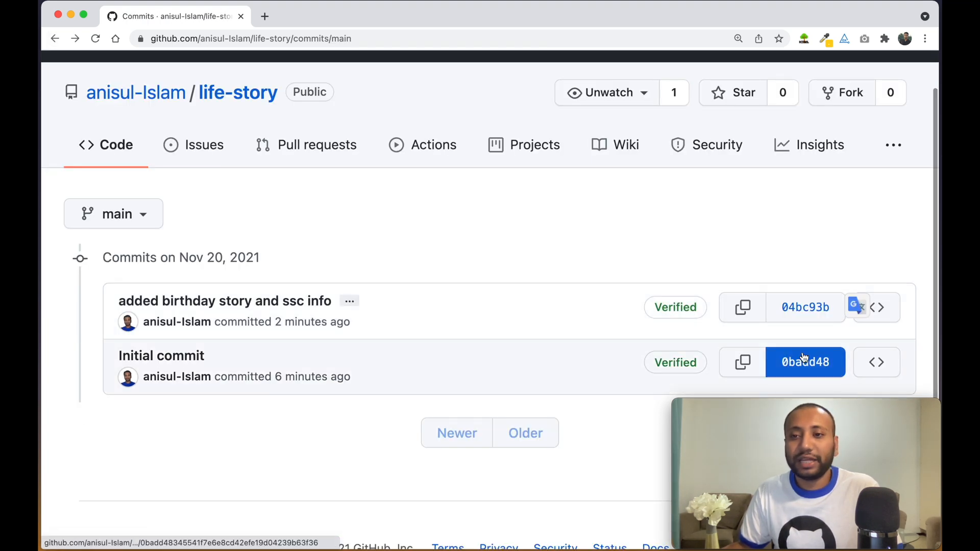